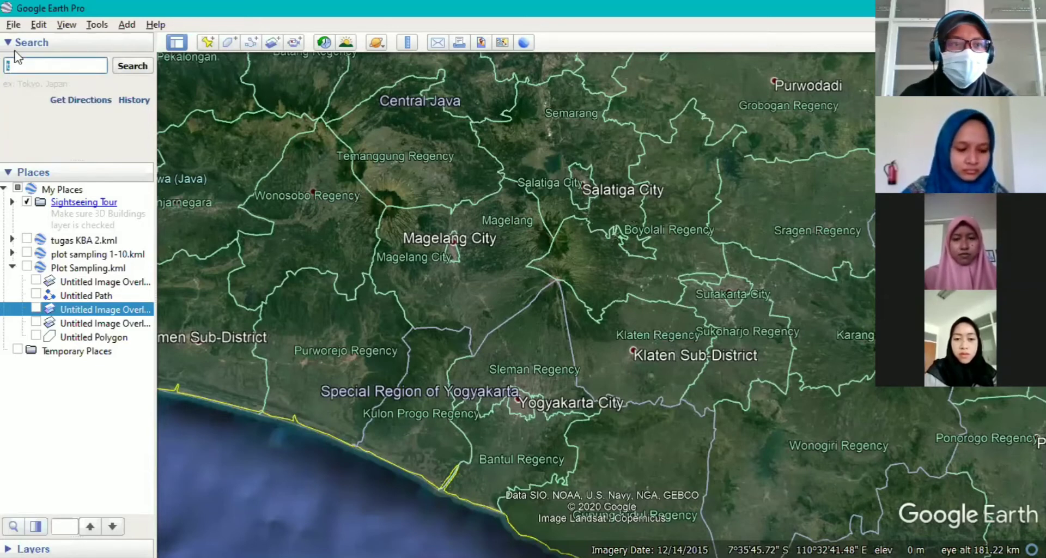
# Search for Taman Nasional Gunung Merapi in the Special Region of Yogyakarta and centre the map on the volcano's surroundings.
pyautogui.write('a')
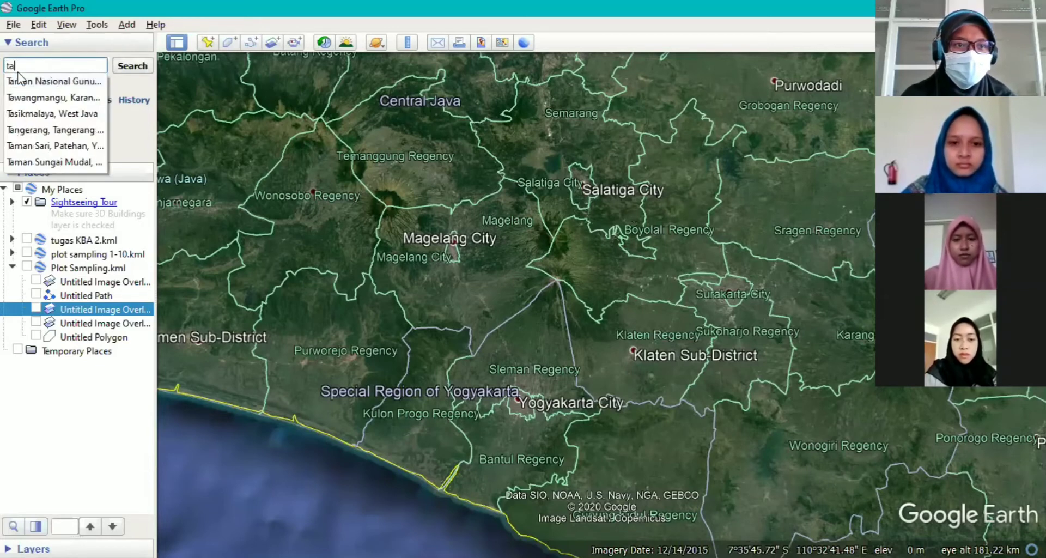
pyautogui.click(38, 80)
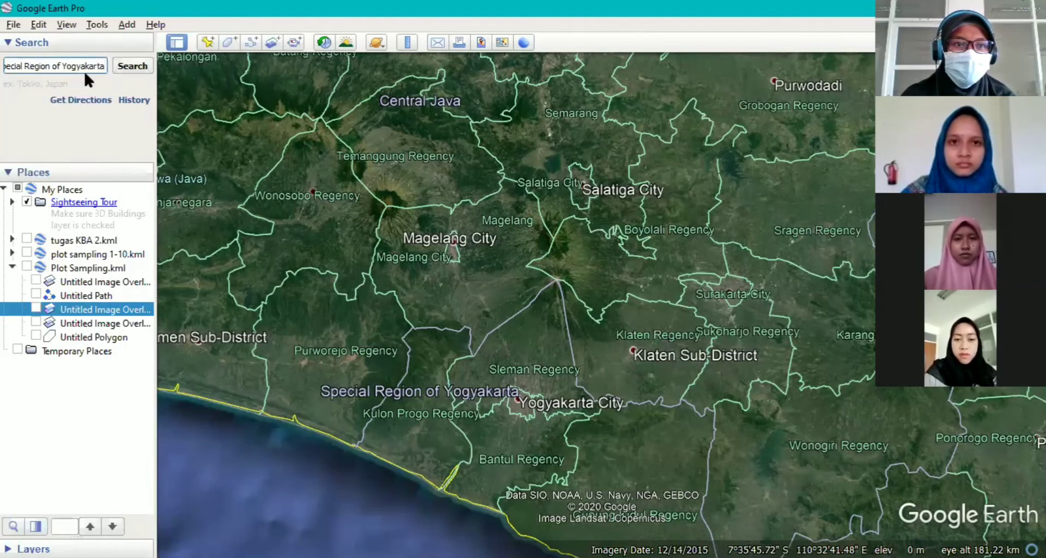
pyautogui.click(134, 67)
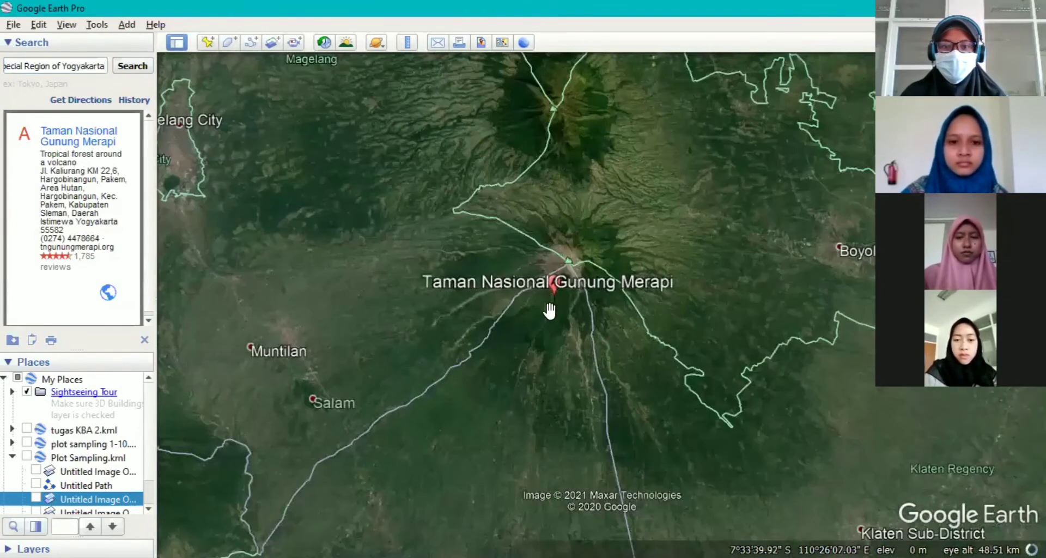
pyautogui.moveTo(580, 306); pyautogui.dragTo(455, 340)
pyautogui.moveTo(530, 324); pyautogui.dragTo(532, 322)
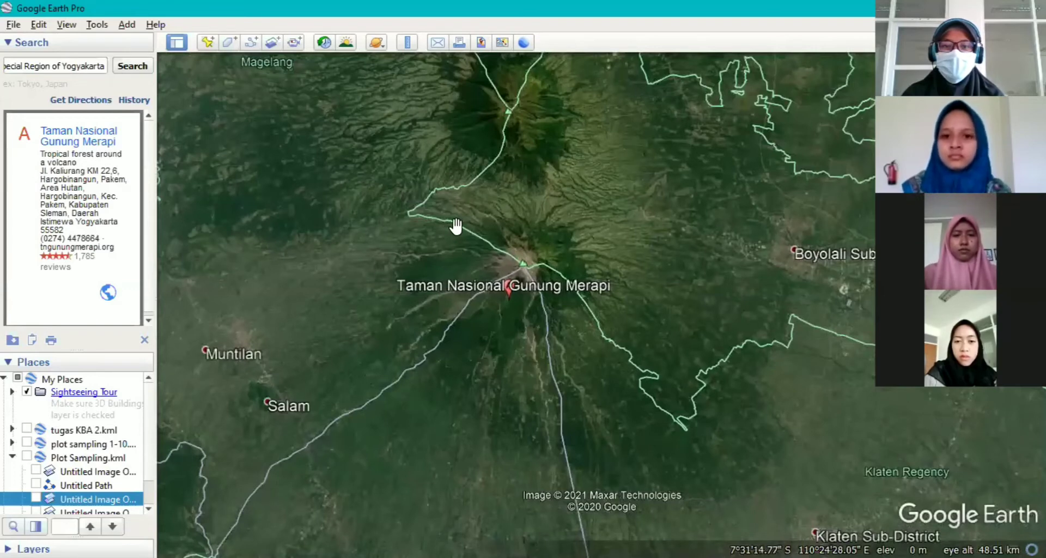
pyautogui.moveTo(466, 256); pyautogui.dragTo(455, 217)
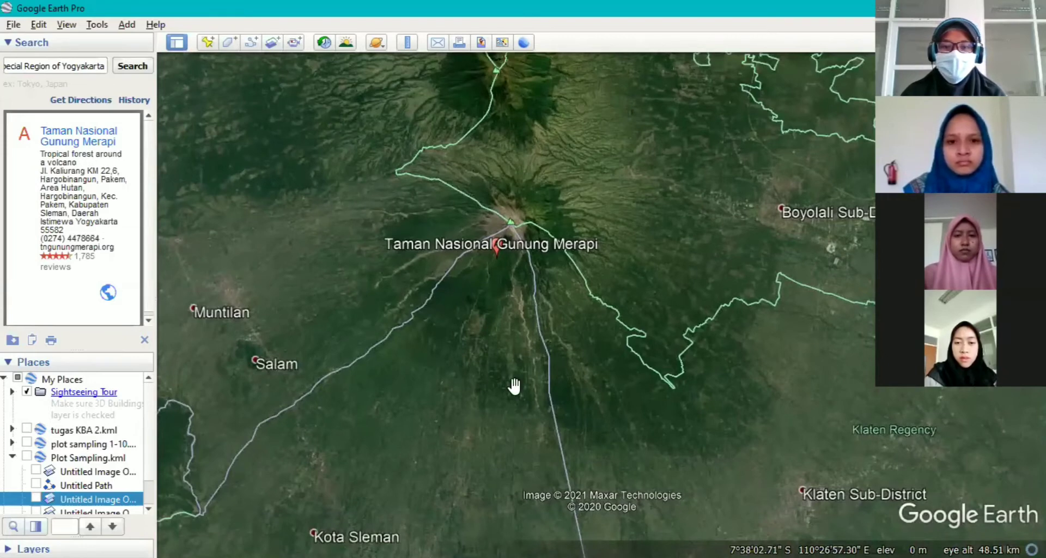
pyautogui.moveTo(514, 388); pyautogui.dragTo(503, 399)
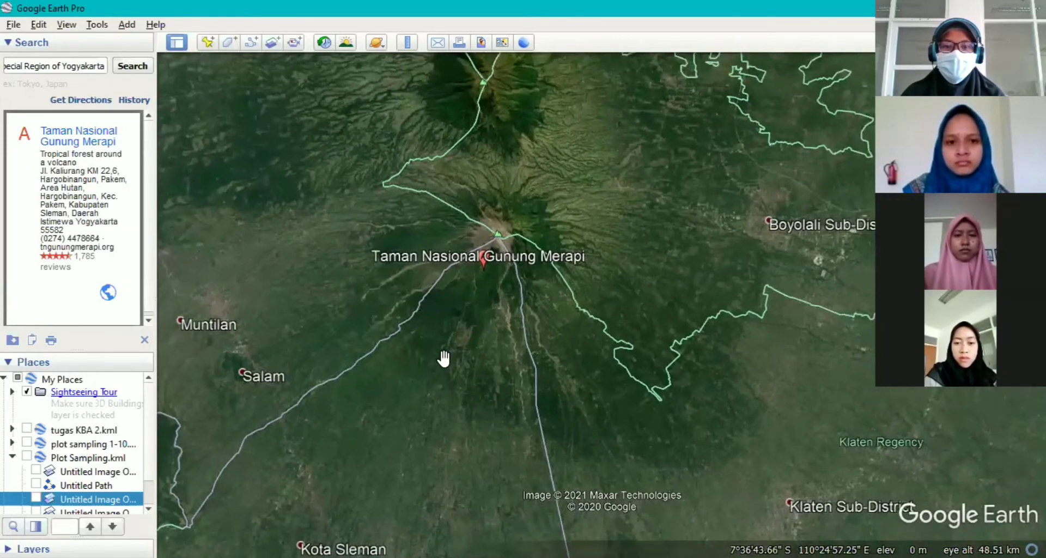
# Create a new image overlay from the TNGM (1) JPG file in the Downloads folder.
pyautogui.click(273, 46)
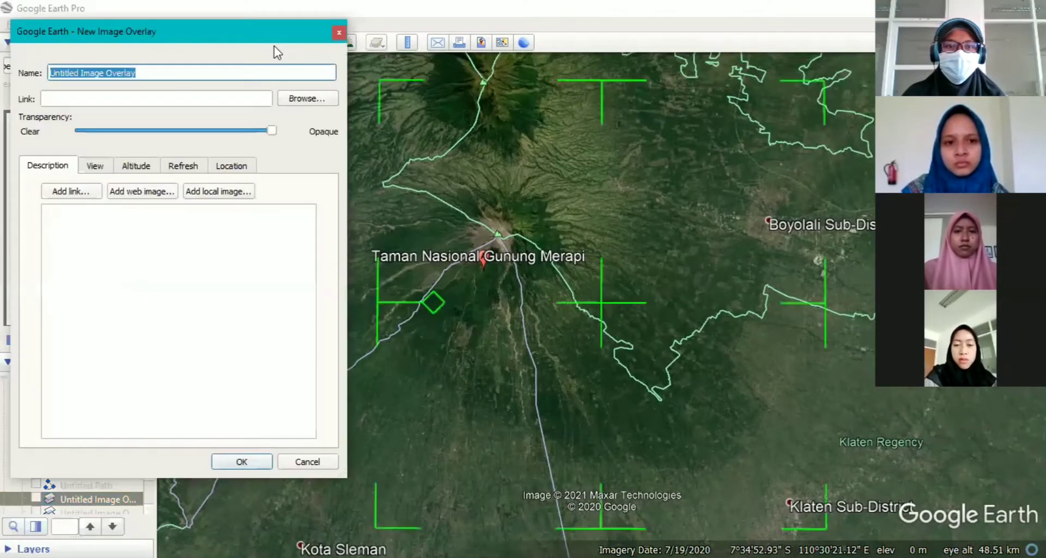
pyautogui.click(304, 99)
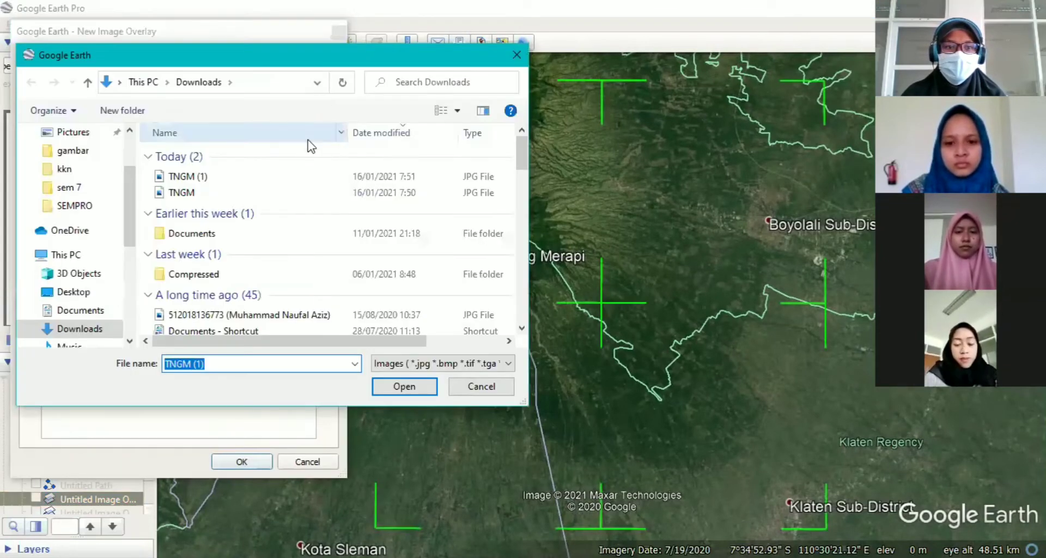
pyautogui.click(258, 177)
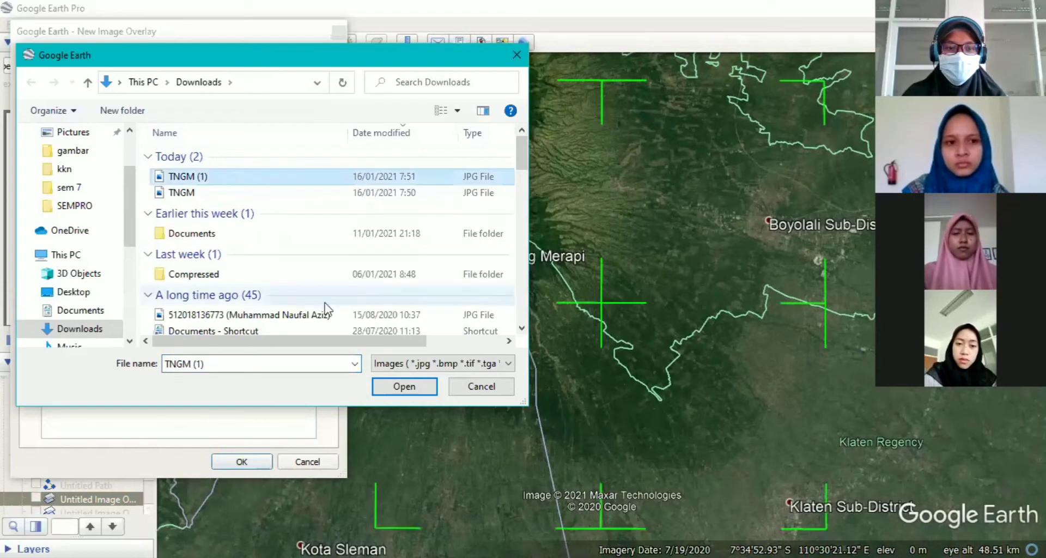
pyautogui.click(391, 388)
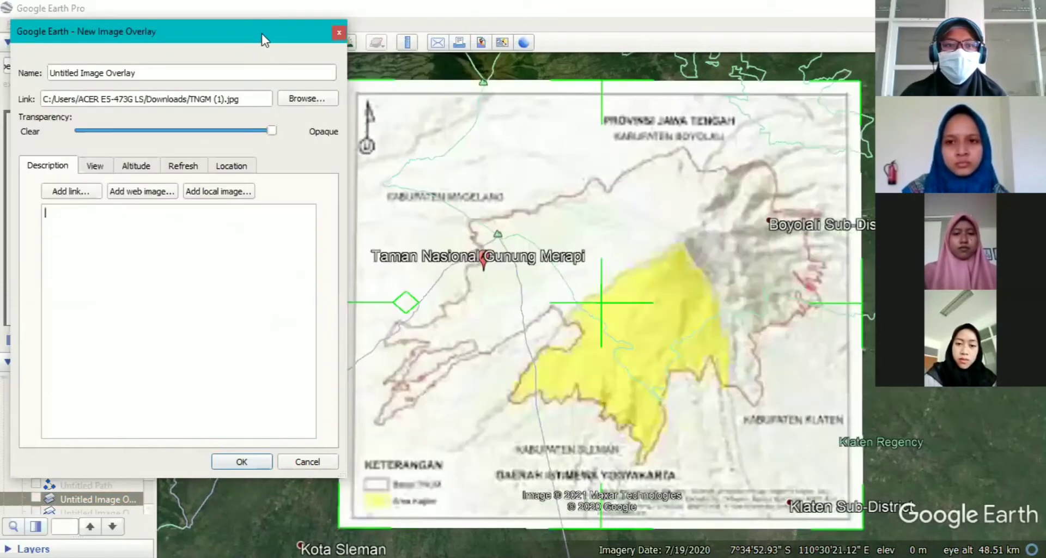
# Shrink the TNGM map overlay to under half its width and height, placing it over Klaten Regency southeast of Merapi.
pyautogui.moveTo(265, 30); pyautogui.dragTo(195, 60)
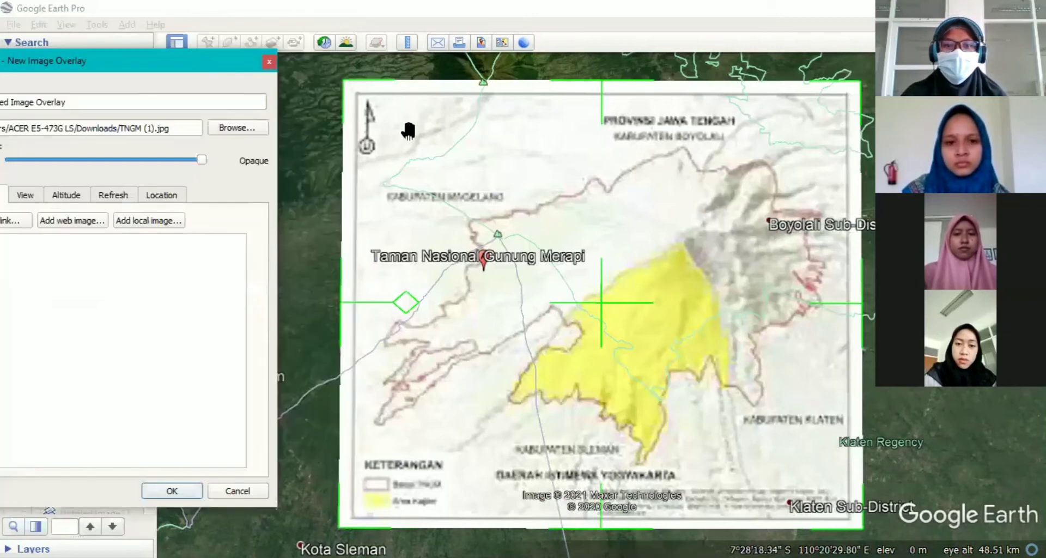
pyautogui.moveTo(594, 271); pyautogui.dragTo(578, 273)
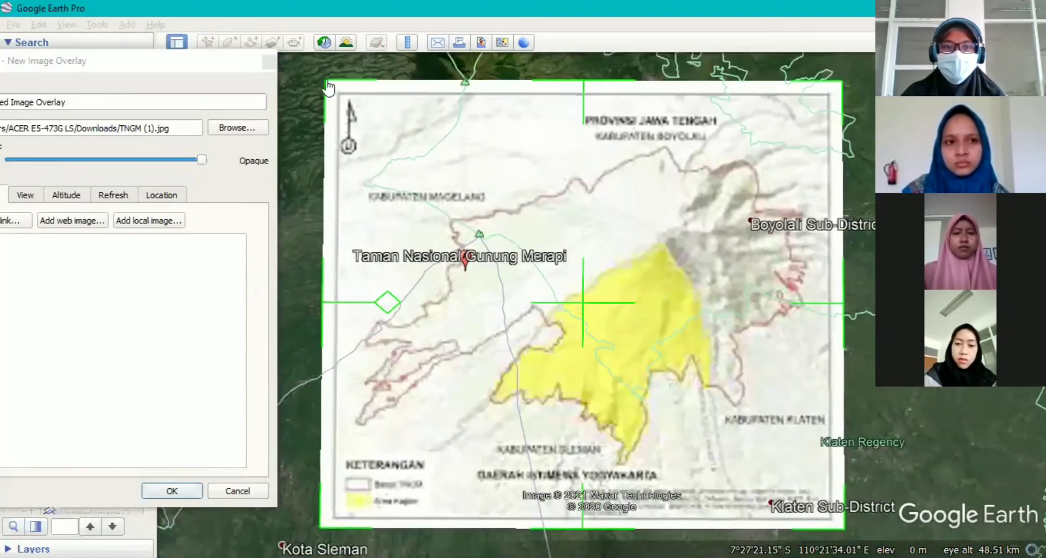
pyautogui.moveTo(326, 83); pyautogui.dragTo(533, 258)
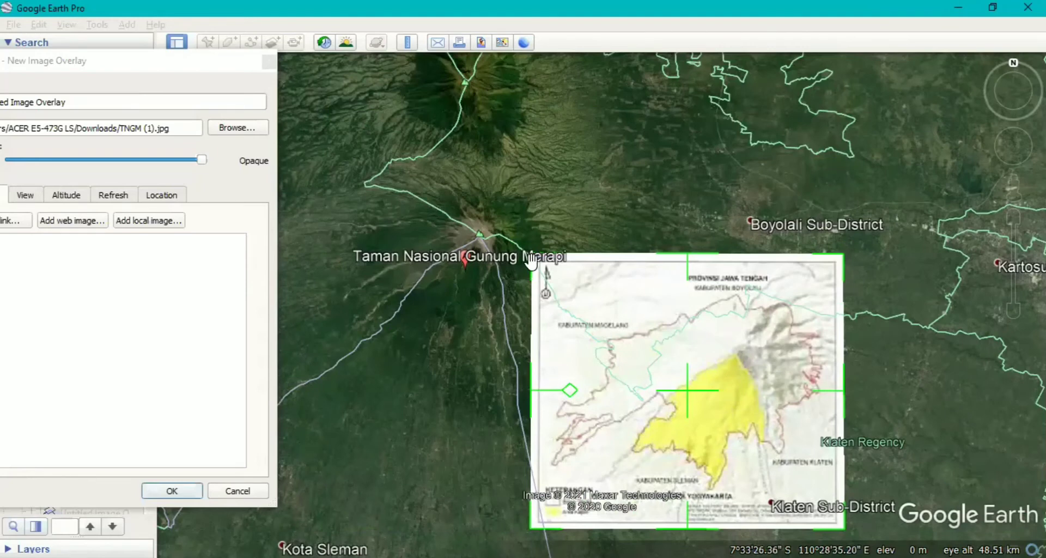
pyautogui.moveTo(534, 265); pyautogui.dragTo(613, 337)
pyautogui.moveTo(843, 345); pyautogui.dragTo(849, 349)
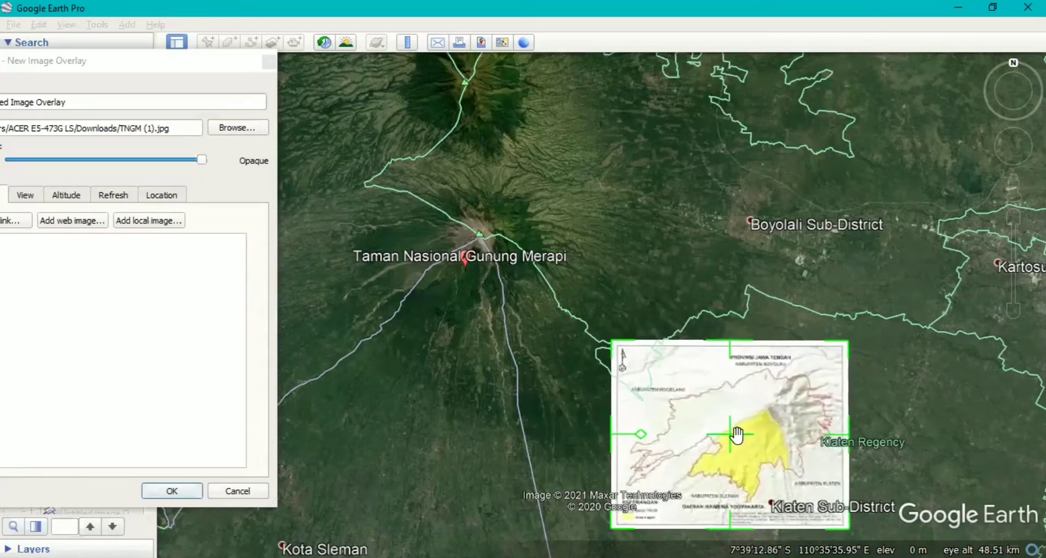
pyautogui.moveTo(730, 427); pyautogui.dragTo(729, 408)
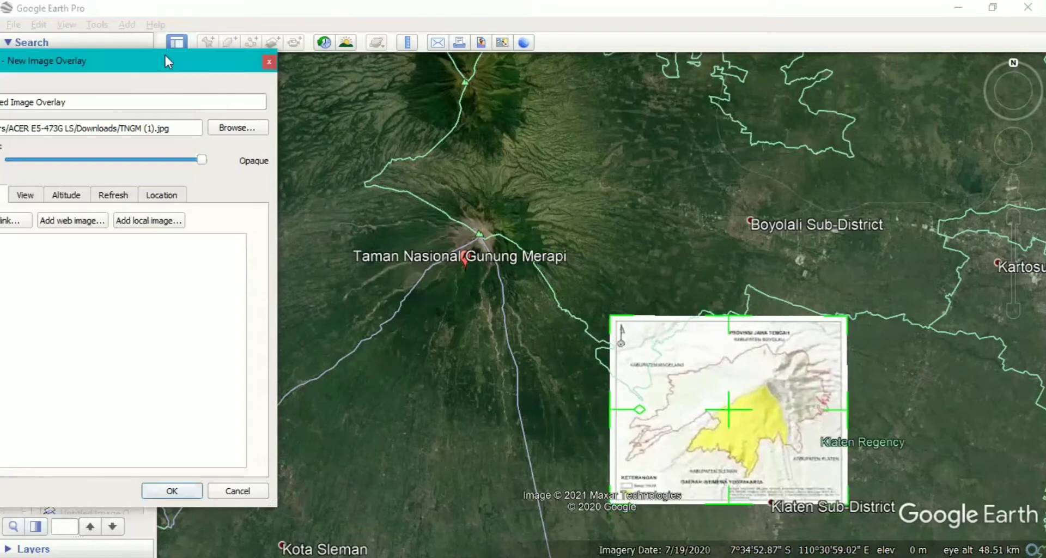
# Move the reduced map overlay farther east, clear of the Merapi area beside Klaten Sub-District, and save it.
pyautogui.moveTo(166, 53); pyautogui.dragTo(135, 59)
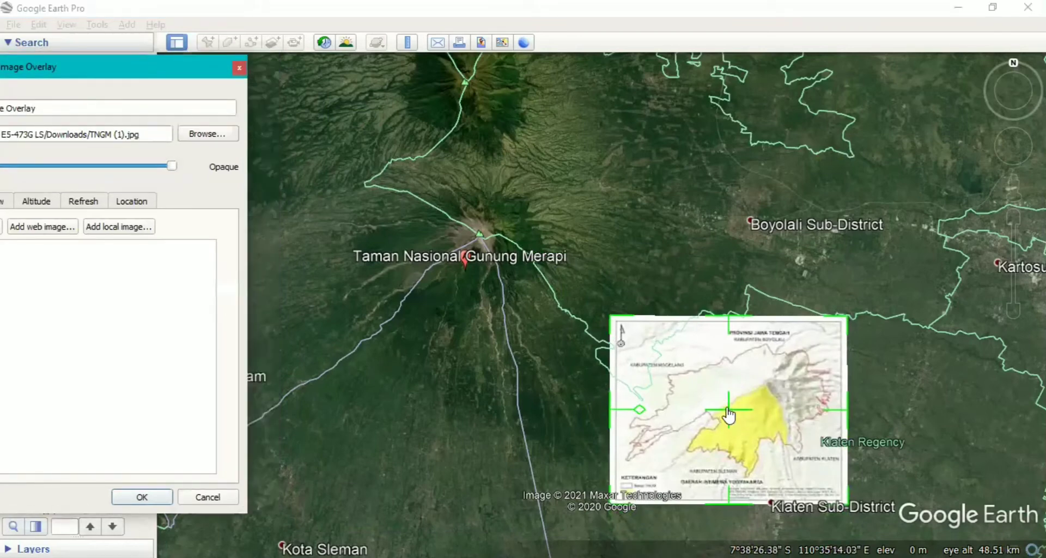
pyautogui.moveTo(729, 414); pyautogui.dragTo(888, 455)
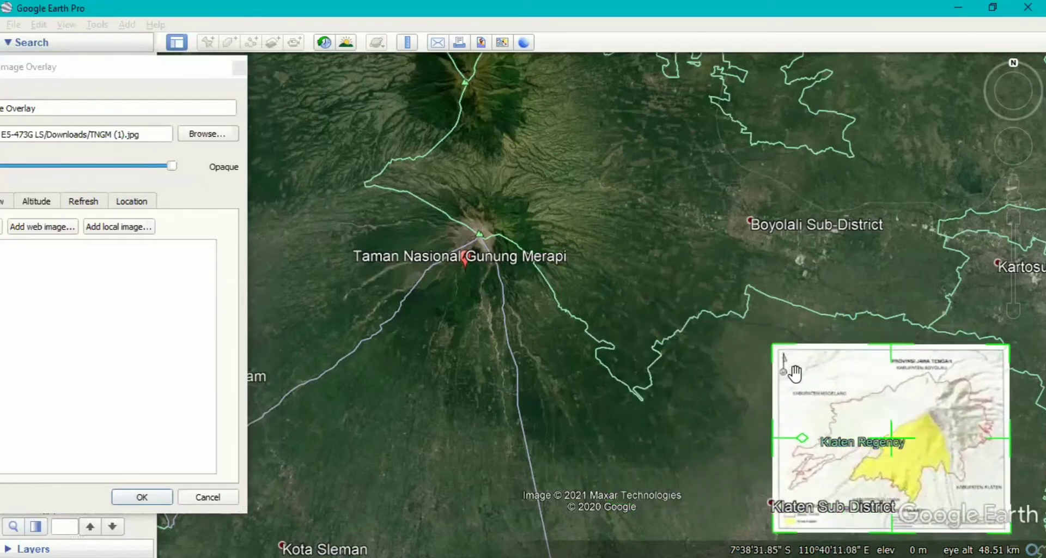
pyautogui.moveTo(667, 367)
pyautogui.mouseDown()
pyautogui.moveTo(657, 341)
pyautogui.moveTo(658, 374)
pyautogui.mouseUp()
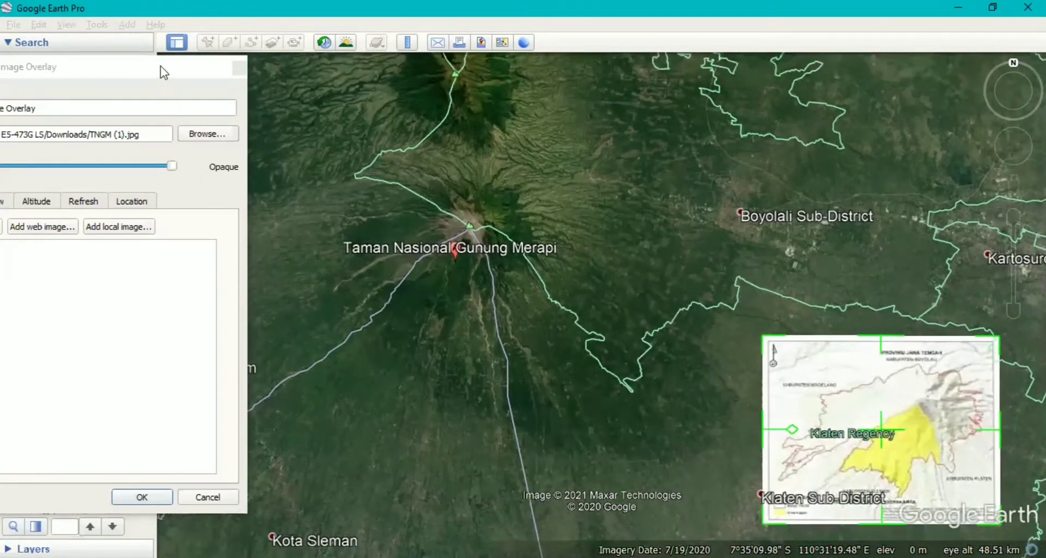
pyautogui.click(235, 67)
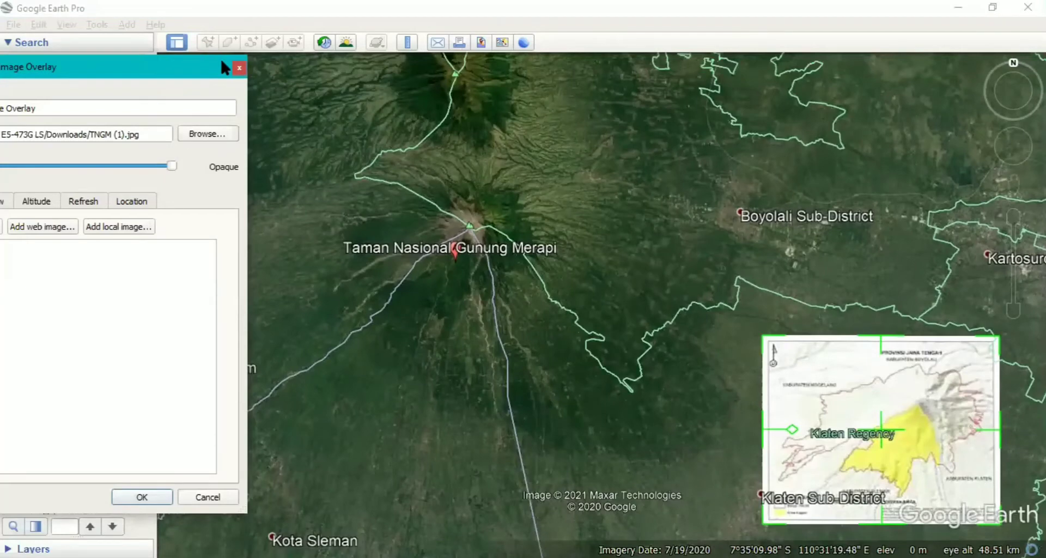
pyautogui.moveTo(225, 67); pyautogui.dragTo(329, 48)
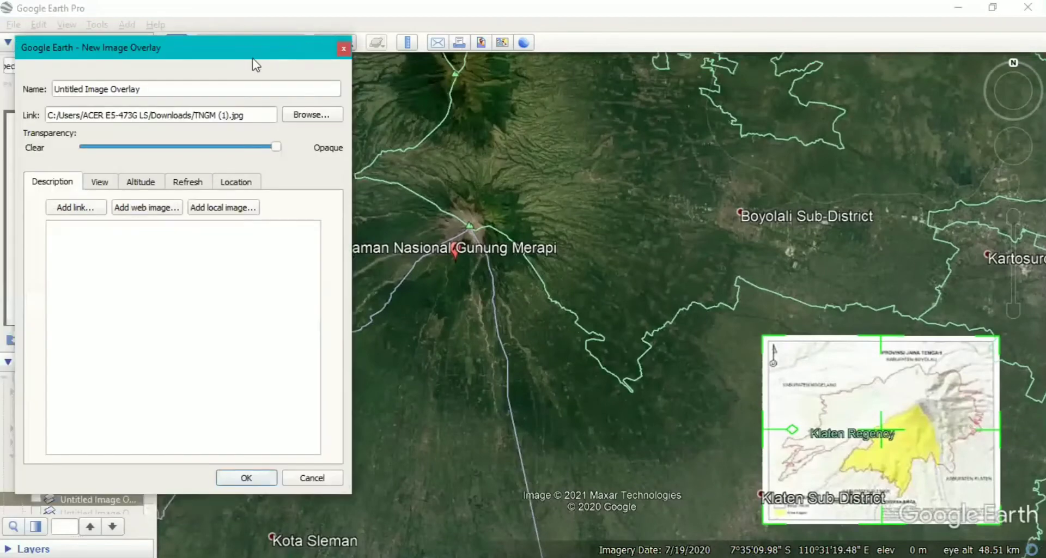
pyautogui.click(267, 478)
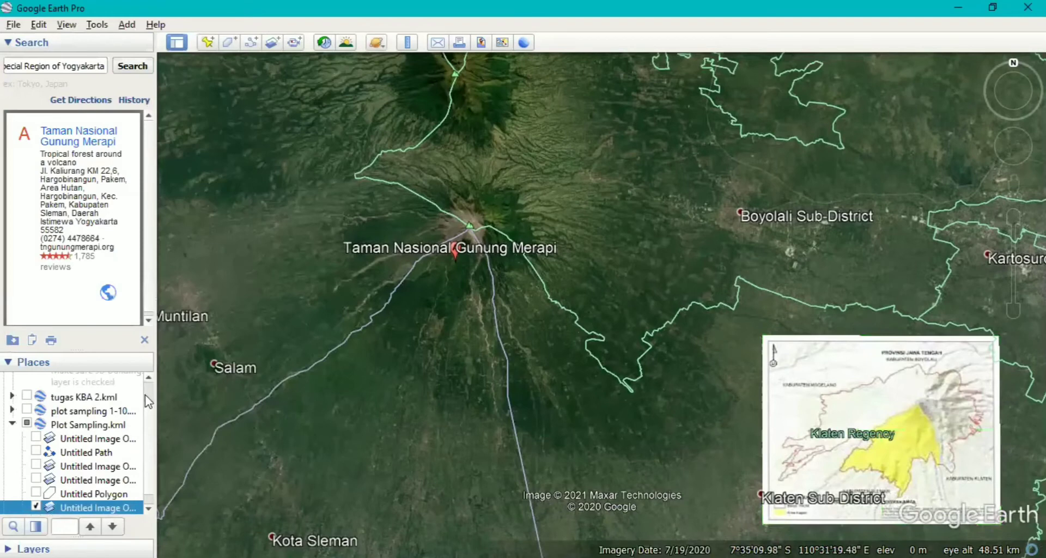
# Hide the new image overlay and show the second existing image overlay in Plot Sampling.kml.
pyautogui.scroll(1, 145, 400)
pyautogui.scroll(-1, 149, 489)
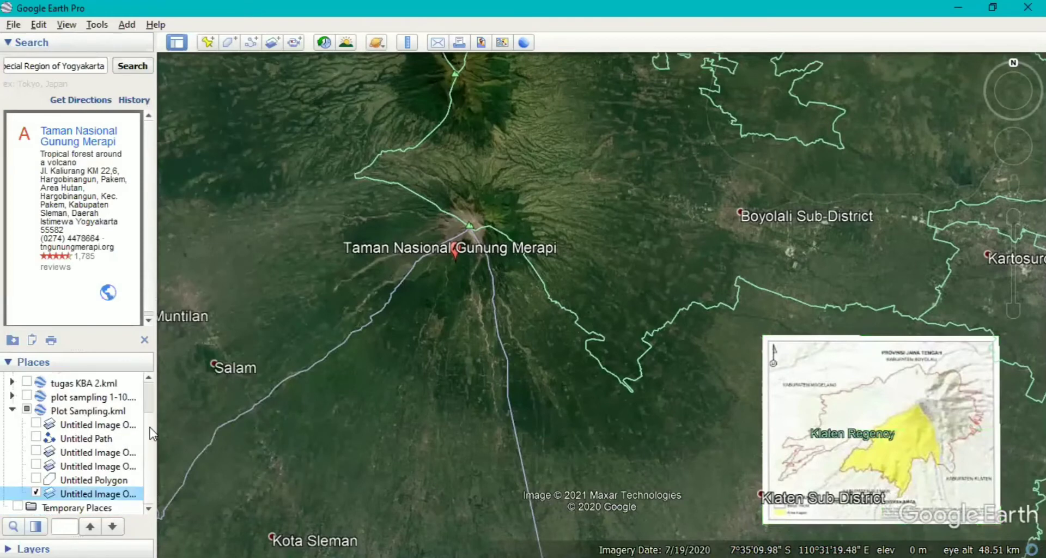
pyautogui.click(37, 494)
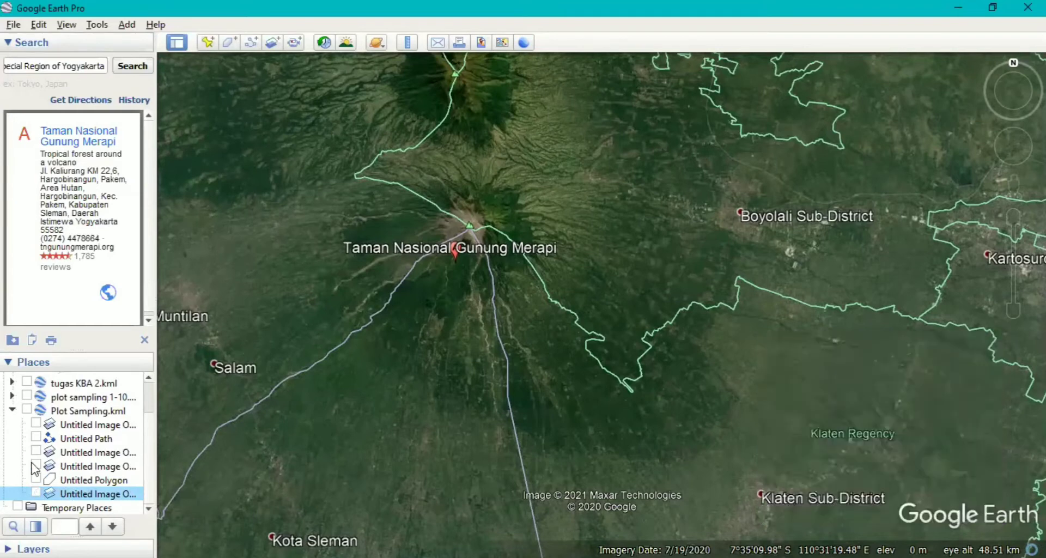
pyautogui.click(36, 452)
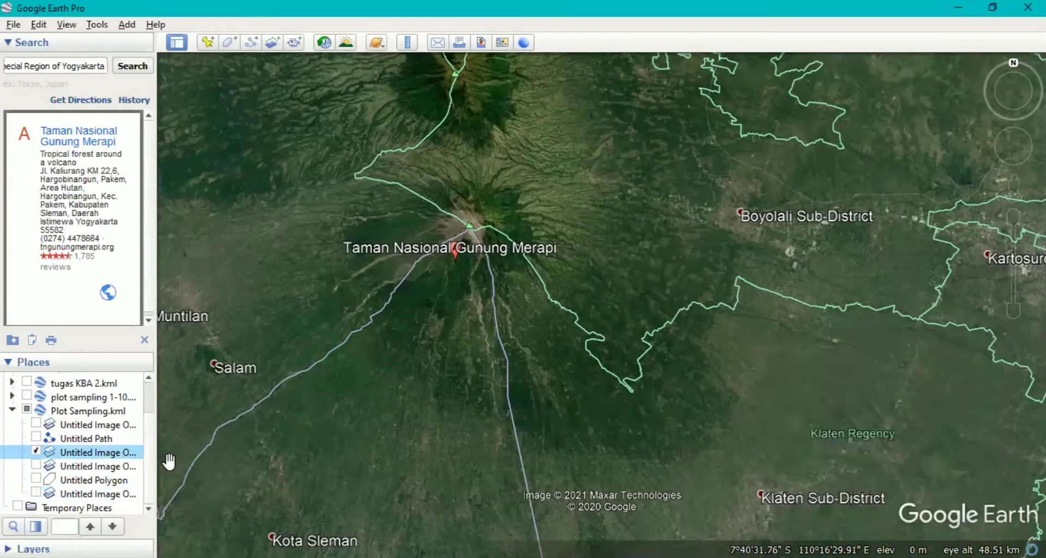
# Examine the displayed reference map overlay together with the wider area around Merapi and Yogyakarta.
pyautogui.scroll(-2, 381, 405)
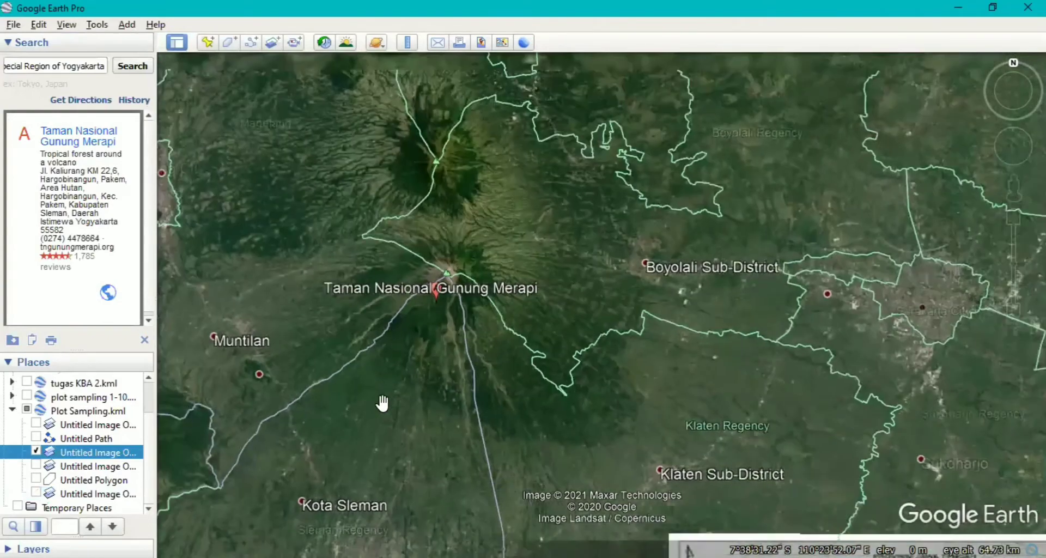
pyautogui.scroll(-1, 382, 403)
pyautogui.scroll(-1, 437, 353)
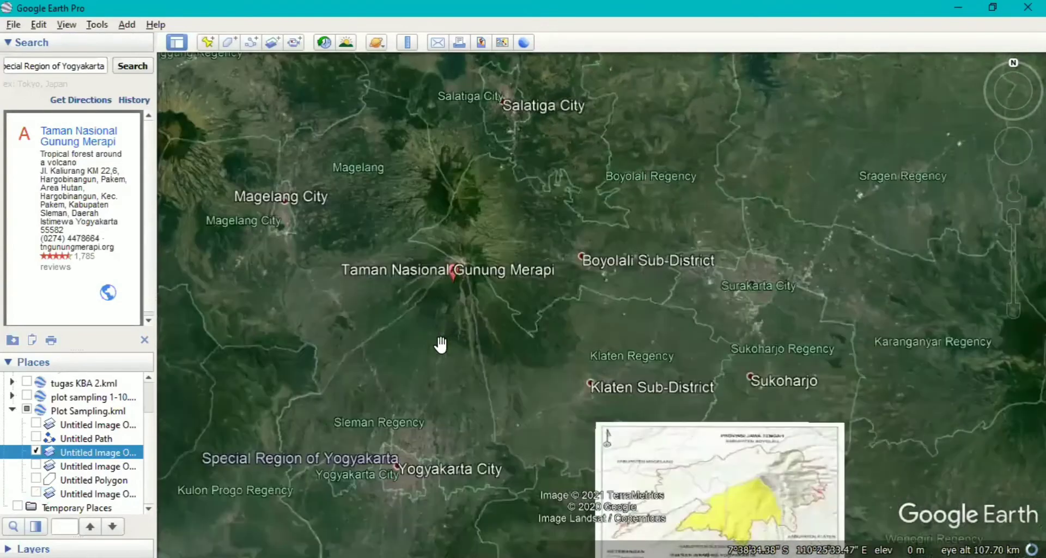
pyautogui.moveTo(488, 332); pyautogui.dragTo(577, 304)
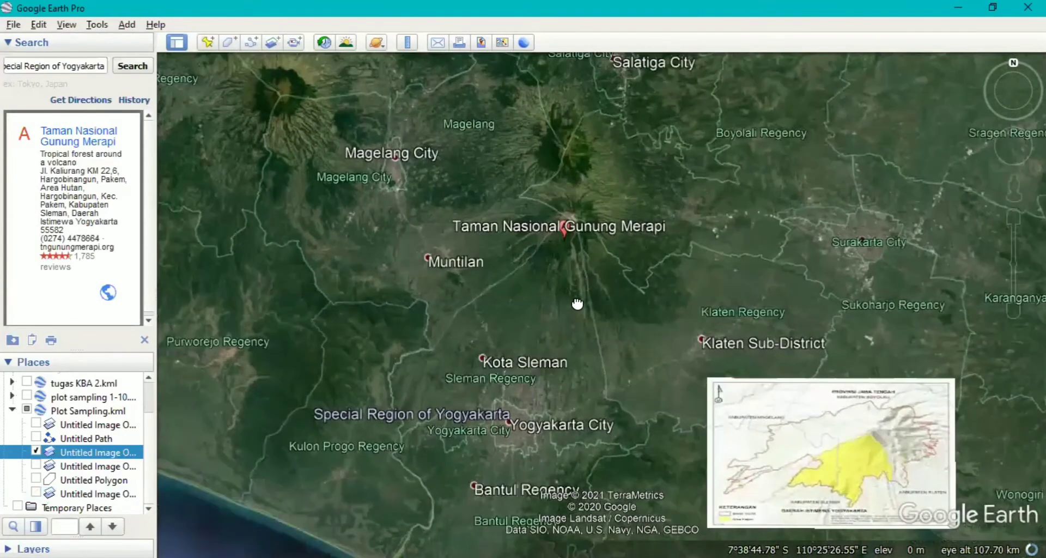
pyautogui.click(561, 316)
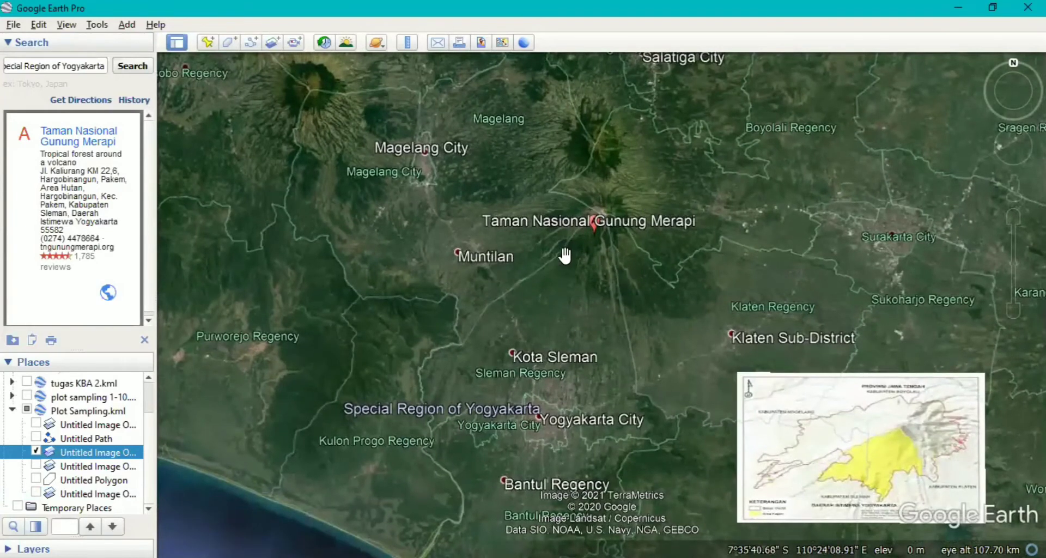
pyautogui.moveTo(540, 232)
pyautogui.mouseDown()
pyautogui.moveTo(530, 255)
pyautogui.moveTo(552, 239)
pyautogui.mouseUp()
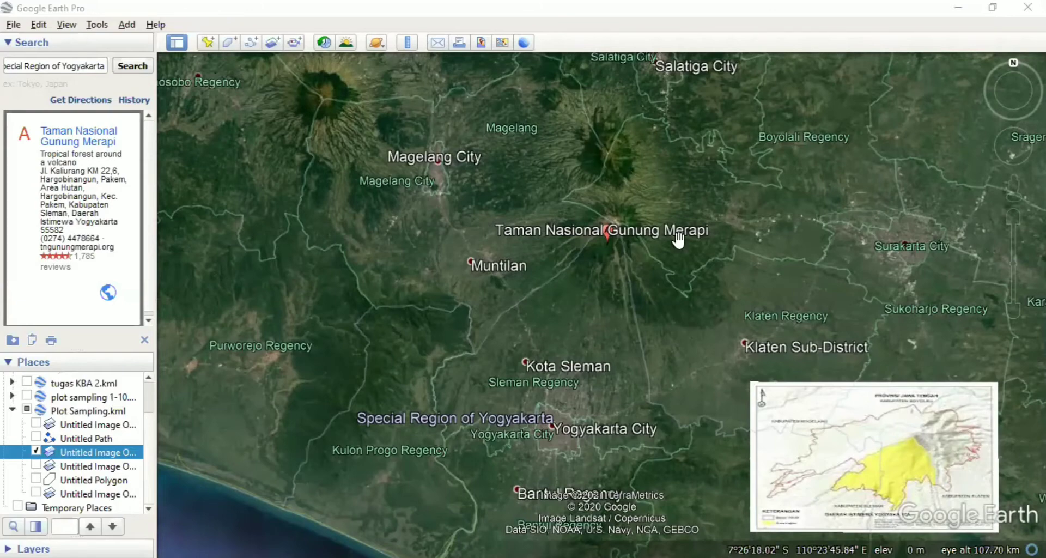
pyautogui.scroll(2, 678, 242)
pyautogui.scroll(-3, 755, 270)
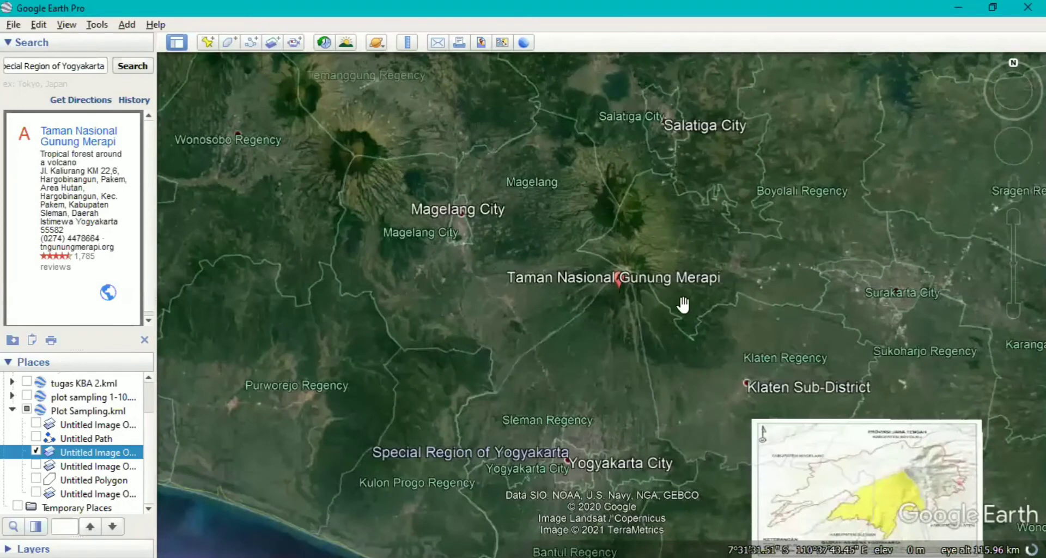
pyautogui.moveTo(681, 304); pyautogui.dragTo(684, 259)
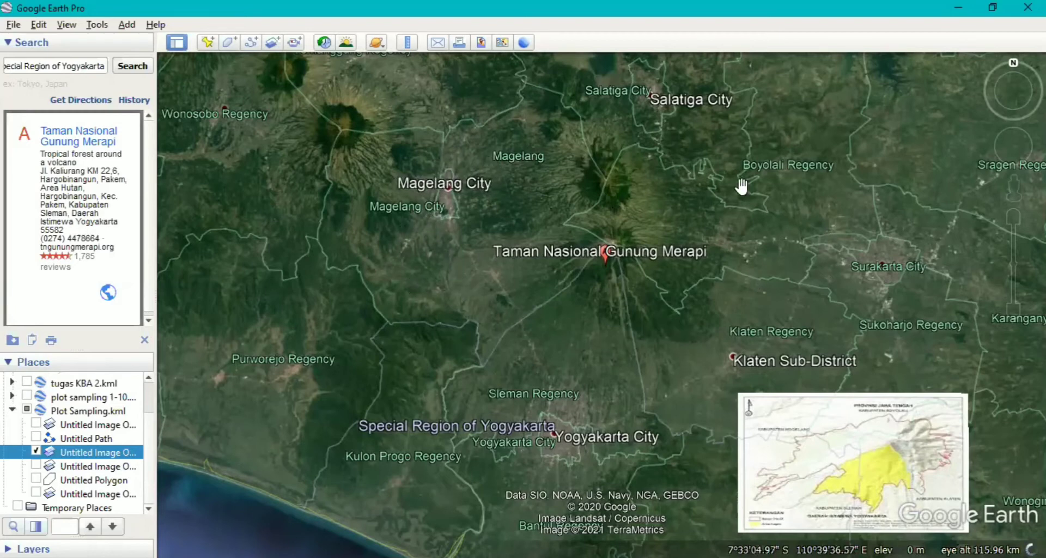
# Create another image overlay from the TNGM (1) JPG file for the Merapi area.
pyautogui.click(268, 48)
pyautogui.click(305, 118)
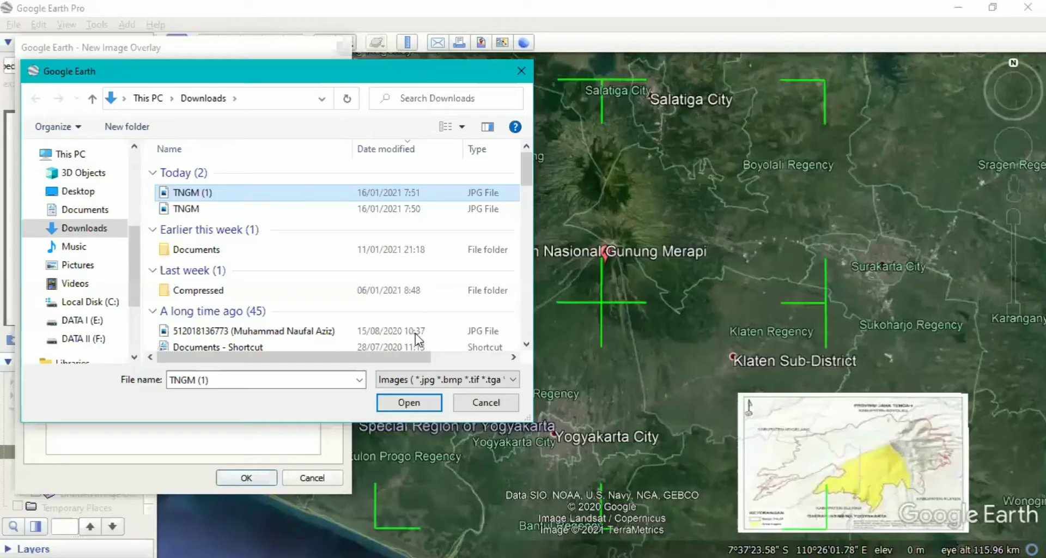
pyautogui.click(417, 404)
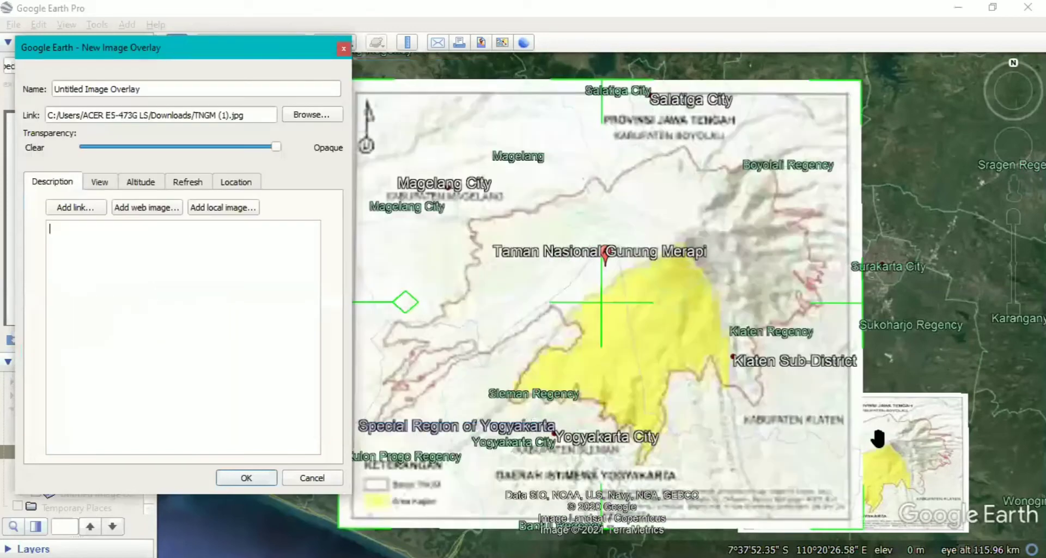
# Shrink the new TNGM map overlay and position its mountain relief over Taman Nasional Gunung Merapi on the satellite imagery.
pyautogui.moveTo(860, 533); pyautogui.dragTo(794, 383)
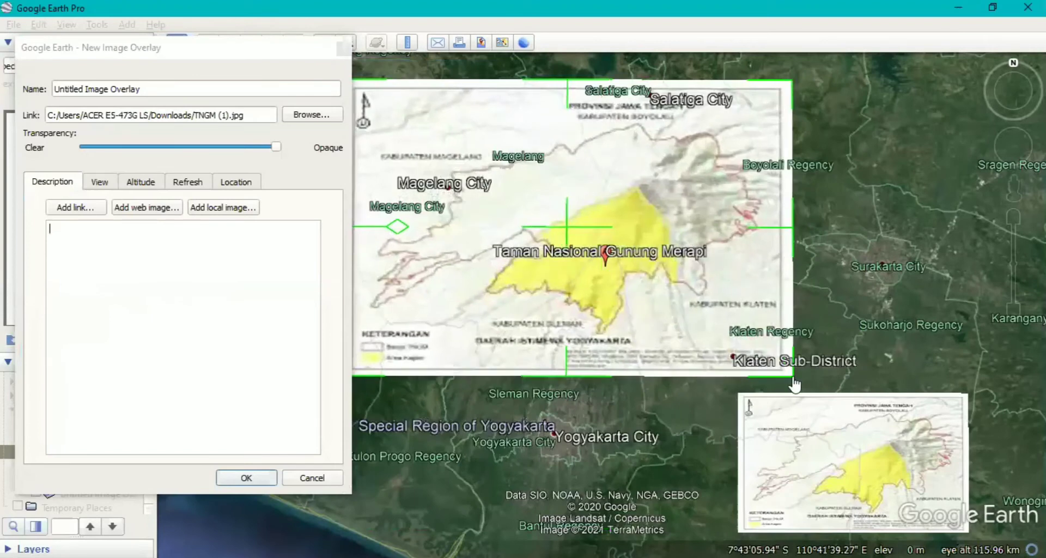
pyautogui.moveTo(578, 240); pyautogui.dragTo(593, 315)
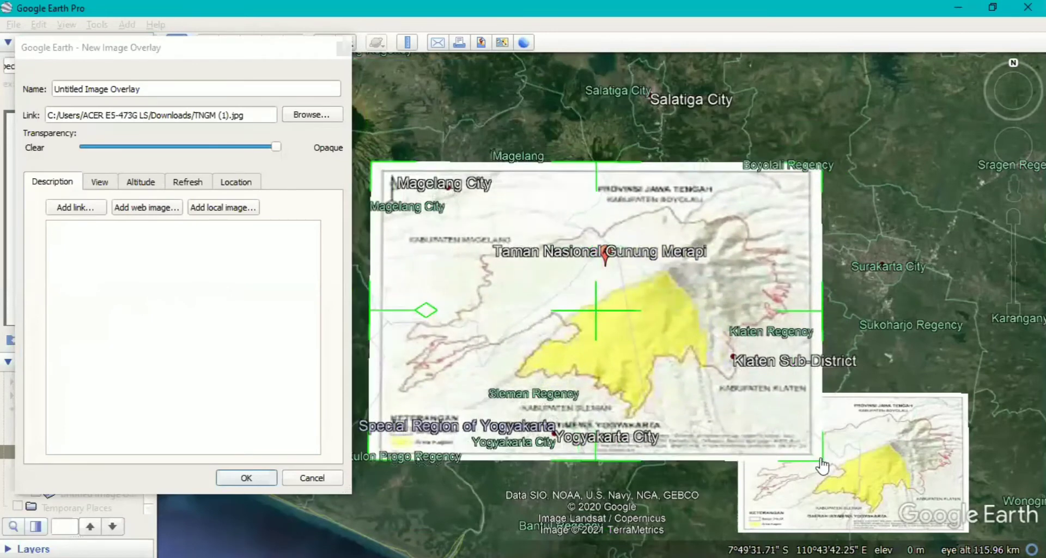
pyautogui.moveTo(822, 467); pyautogui.dragTo(797, 436)
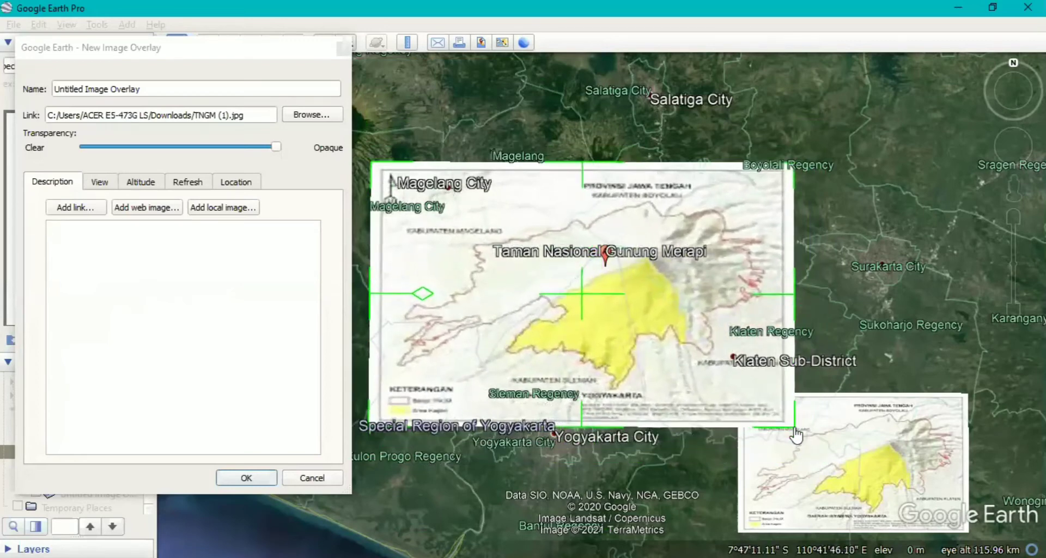
pyautogui.moveTo(588, 302); pyautogui.dragTo(585, 303)
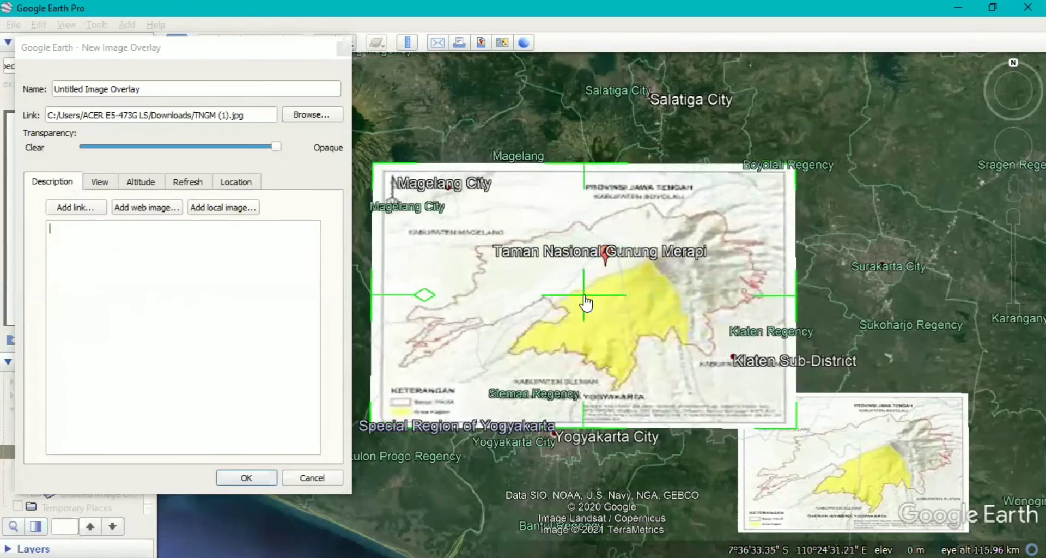
pyautogui.moveTo(794, 429); pyautogui.dragTo(783, 415)
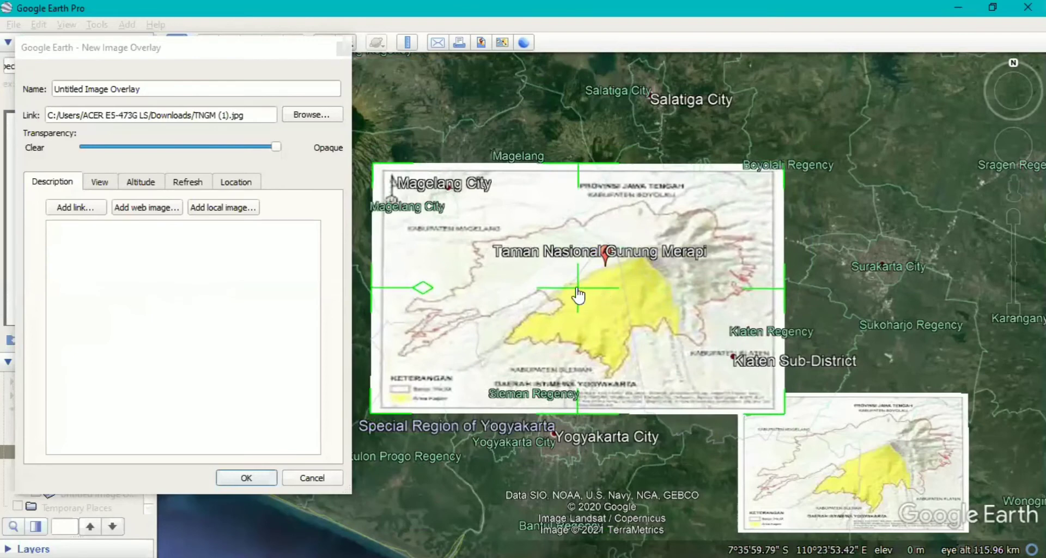
pyautogui.moveTo(578, 295); pyautogui.dragTo(582, 294)
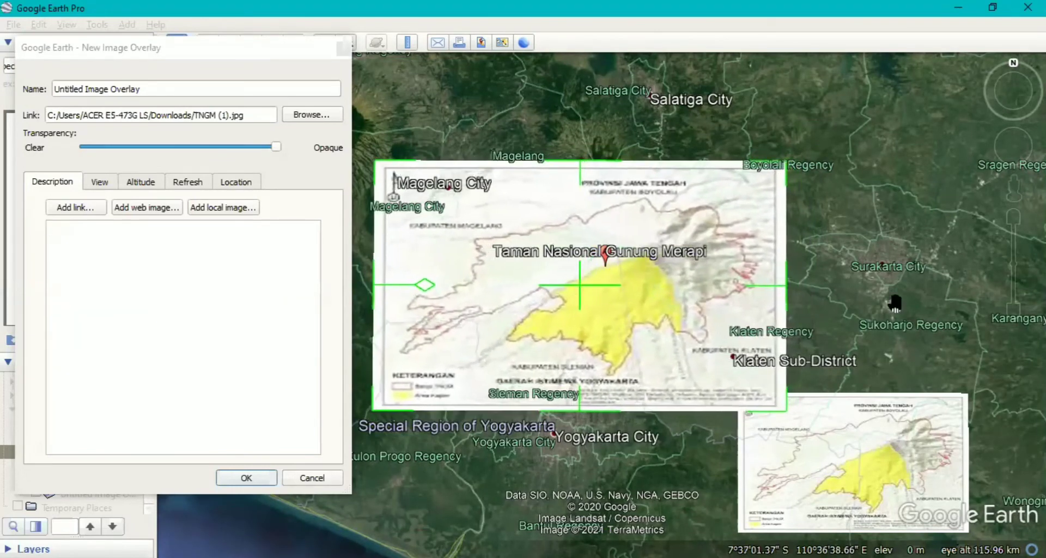
# Make the fitted map overlay semi-transparent so the satellite terrain shows through, and save it.
pyautogui.click(194, 403)
pyautogui.moveTo(275, 147); pyautogui.dragTo(203, 153)
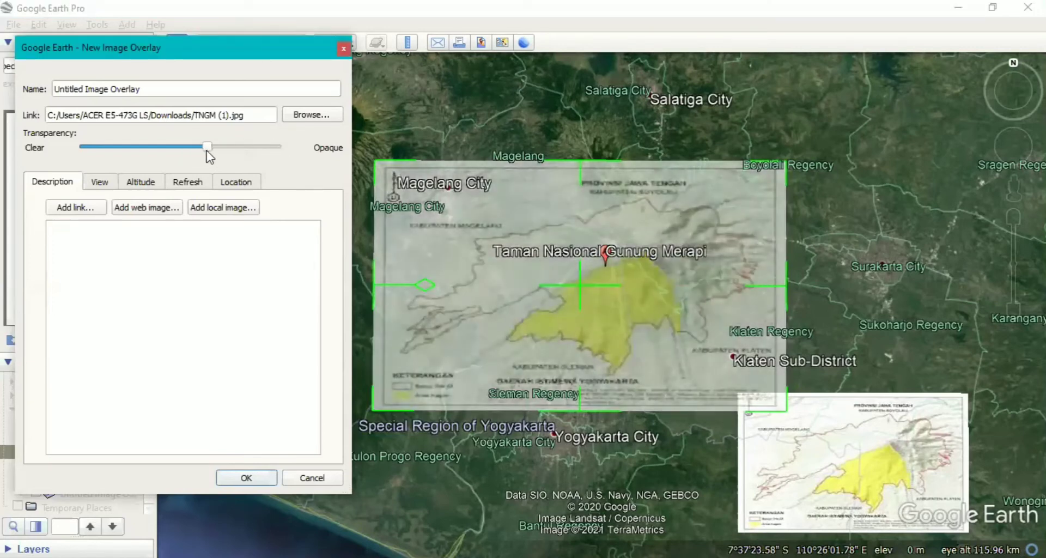
pyautogui.moveTo(207, 151); pyautogui.dragTo(200, 151)
pyautogui.click(215, 297)
pyautogui.click(263, 475)
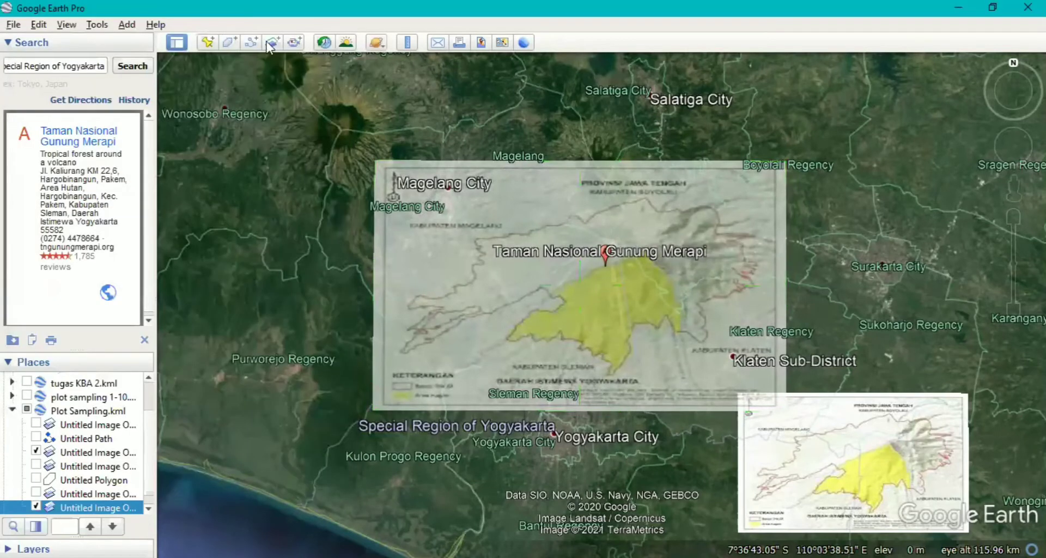
# Start a new polygon and trace the park boundary on the semi-transparent map all the way around to its starting point.
pyautogui.click(233, 43)
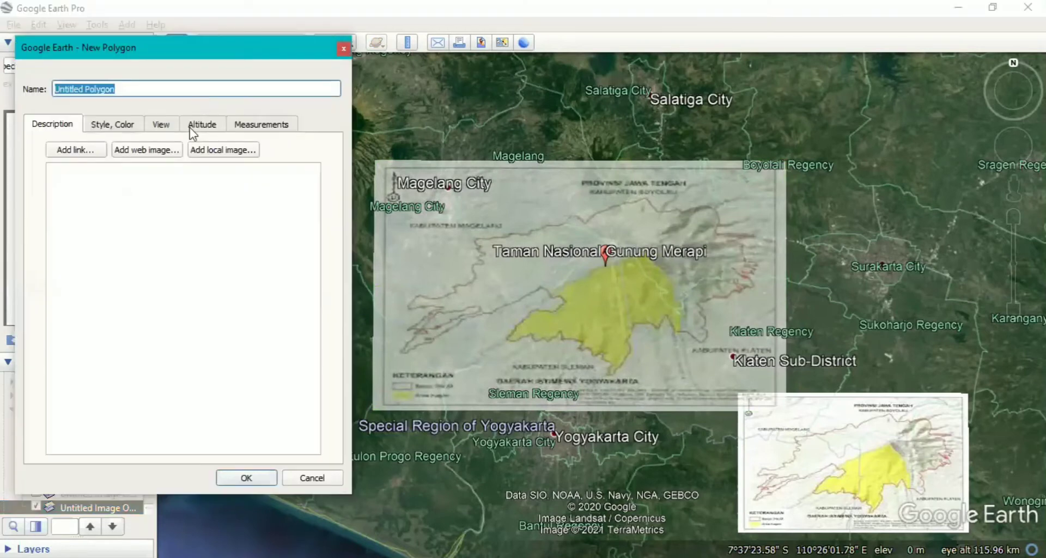
pyautogui.click(518, 235)
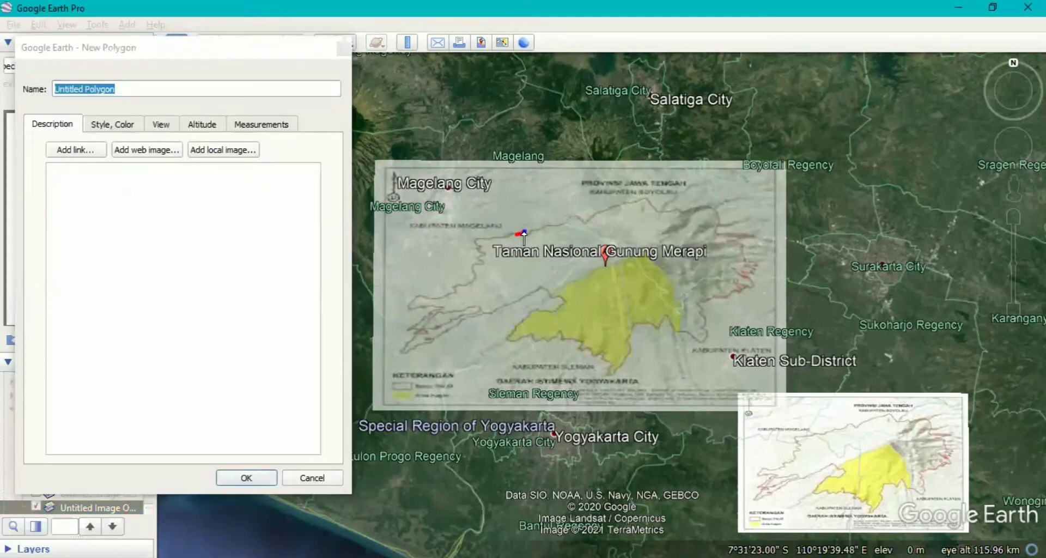
pyautogui.moveTo(531, 233)
pyautogui.mouseDown()
pyautogui.moveTo(635, 202)
pyautogui.moveTo(713, 206)
pyautogui.moveTo(719, 240)
pyautogui.moveTo(736, 236)
pyautogui.moveTo(760, 270)
pyautogui.moveTo(698, 316)
pyautogui.moveTo(705, 332)
pyautogui.moveTo(695, 339)
pyautogui.moveTo(665, 315)
pyautogui.moveTo(630, 329)
pyautogui.moveTo(609, 373)
pyautogui.moveTo(547, 342)
pyautogui.moveTo(506, 339)
pyautogui.moveTo(556, 313)
pyautogui.moveTo(539, 284)
pyautogui.moveTo(485, 318)
pyautogui.moveTo(407, 342)
pyautogui.moveTo(473, 315)
pyautogui.moveTo(421, 325)
pyautogui.moveTo(437, 311)
pyautogui.moveTo(405, 301)
pyautogui.moveTo(456, 290)
pyautogui.moveTo(482, 262)
pyautogui.moveTo(481, 235)
pyautogui.moveTo(517, 236)
pyautogui.mouseUp()
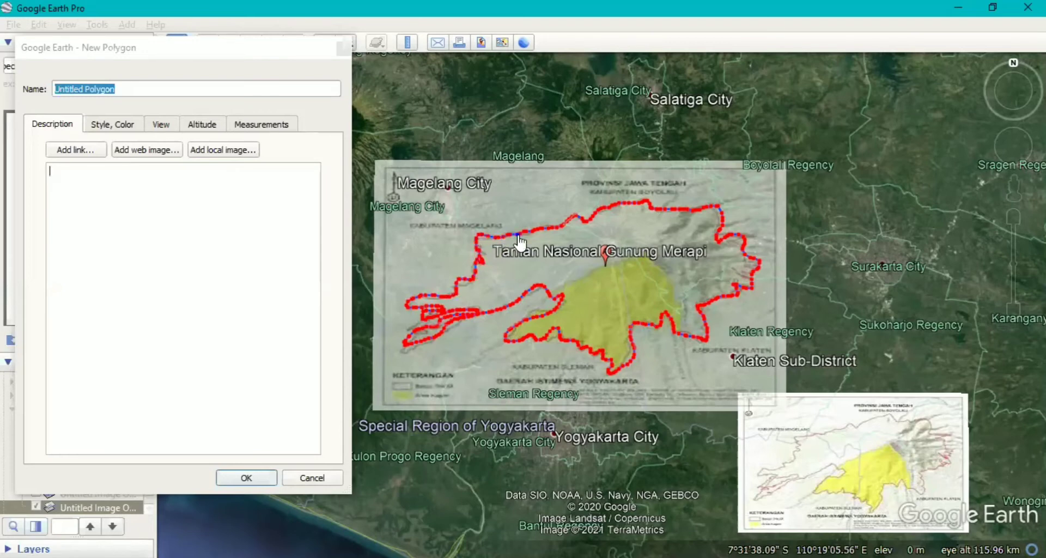
# Style the boundary polygon as Outlined with a blue #0055ff line, width 3.0 and 100% opacity, and save it.
pyautogui.click(112, 126)
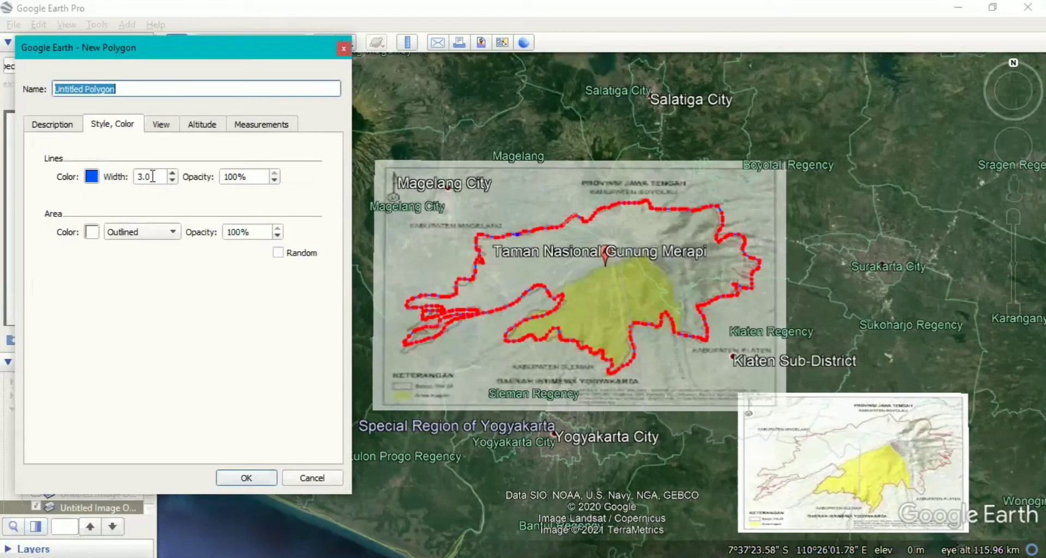
pyautogui.click(92, 176)
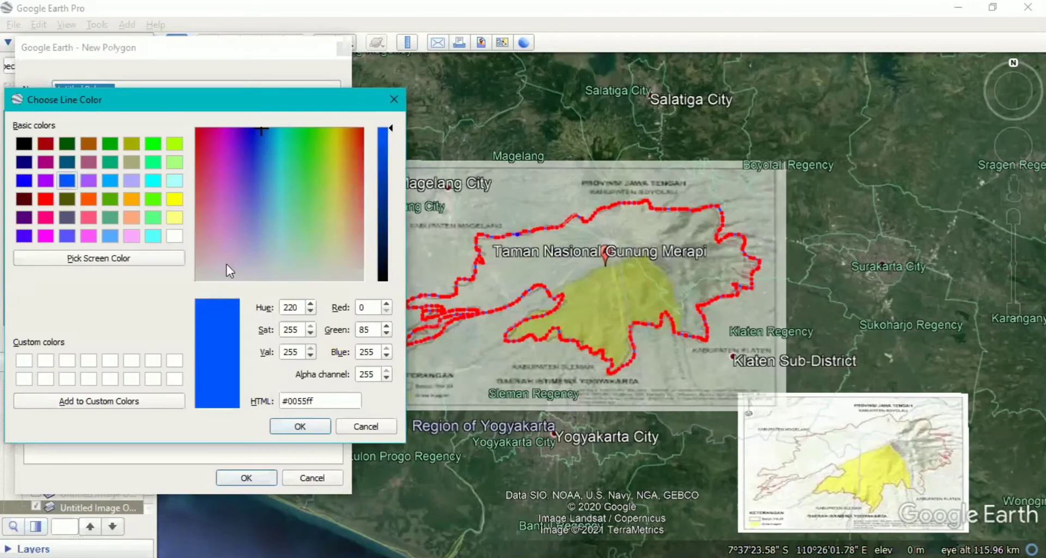
pyautogui.click(298, 426)
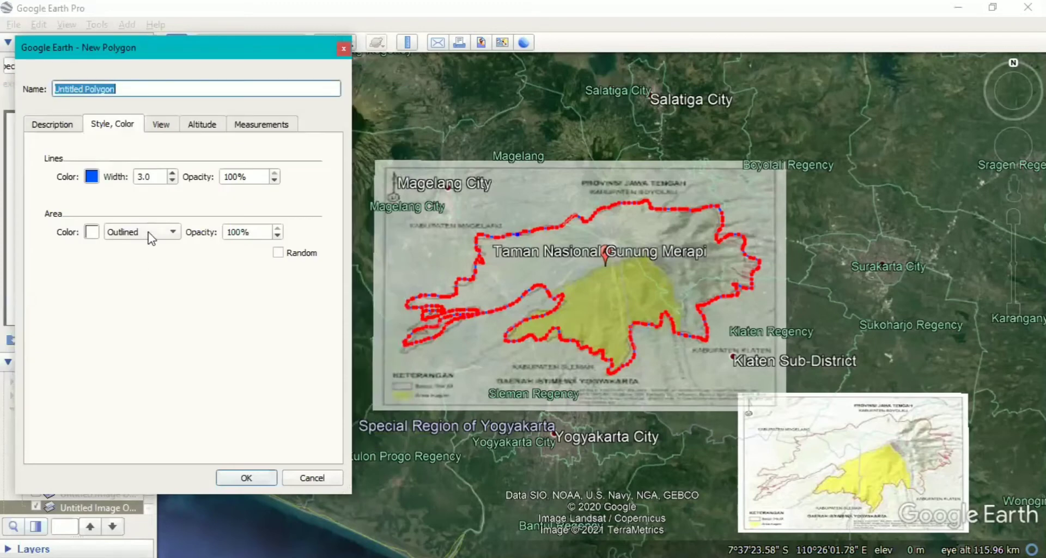
pyautogui.click(175, 234)
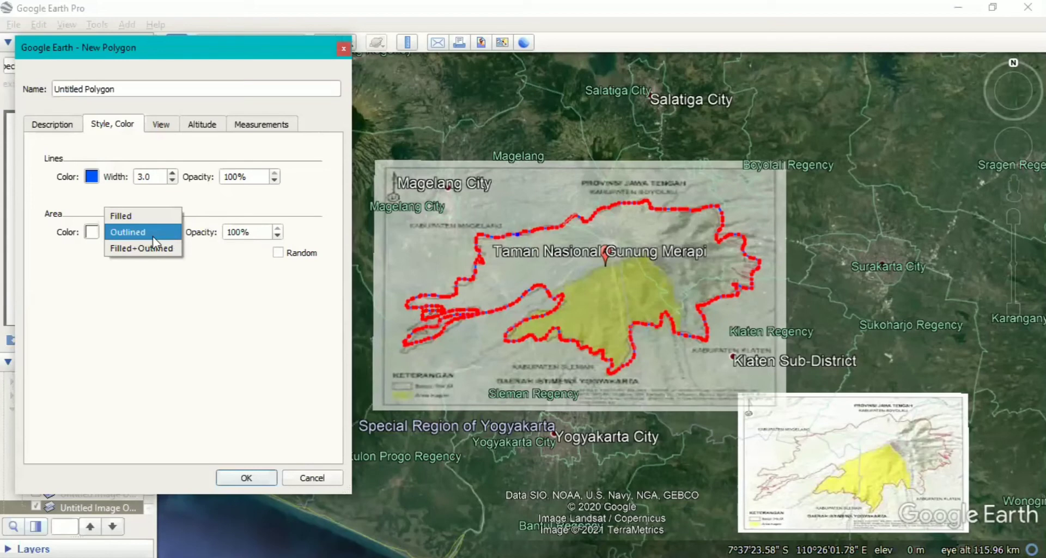
pyautogui.click(153, 234)
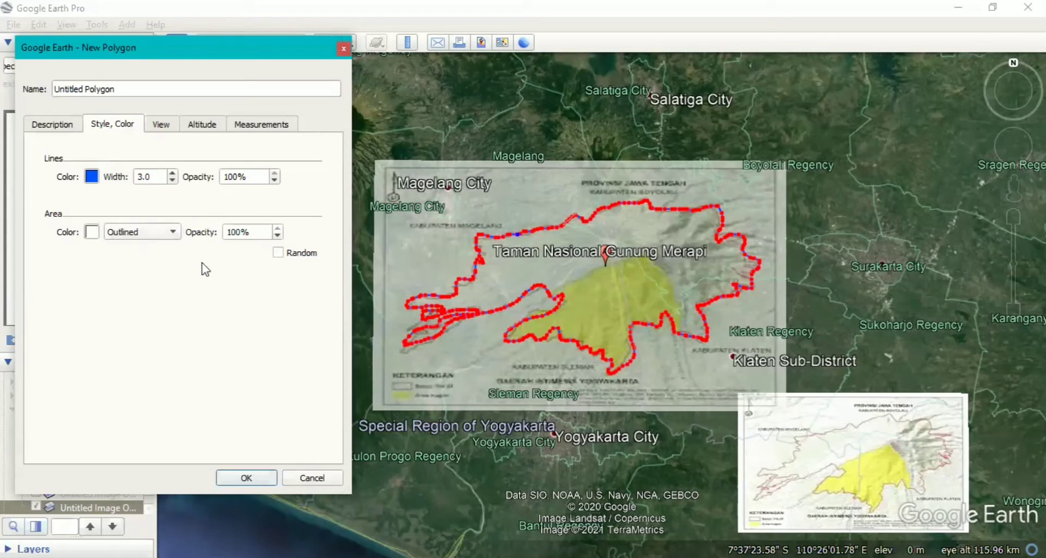
pyautogui.click(263, 483)
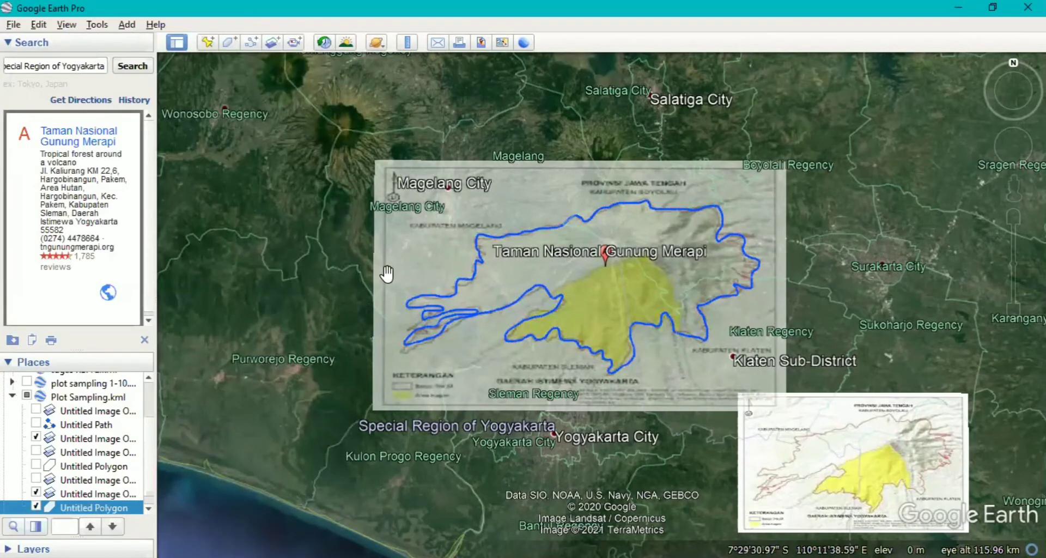
# Hide the semi-transparent map overlay and the new polygon, and show the existing Untitled Path boundary in Plot Sampling.kml.
pyautogui.click(34, 489)
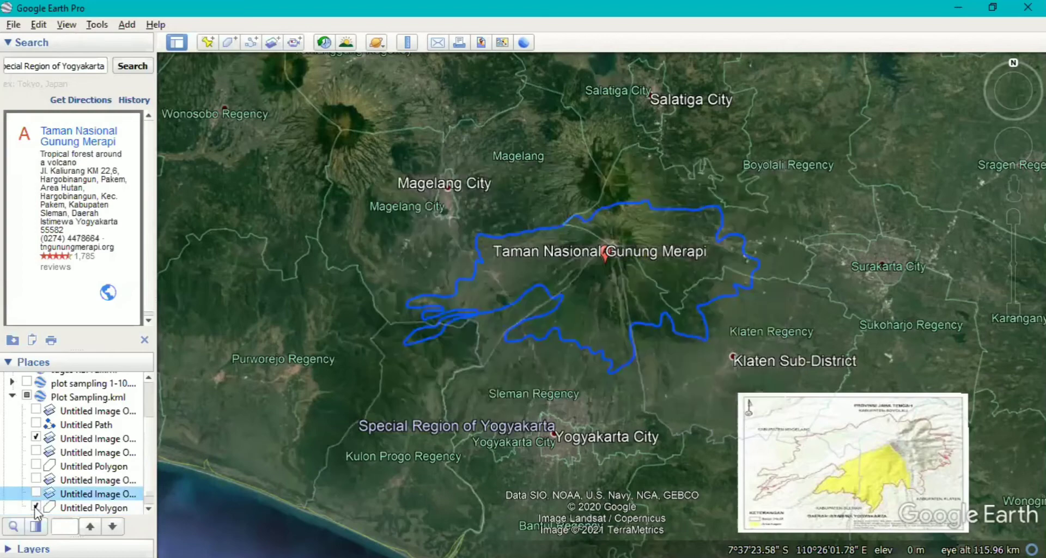
pyautogui.click(35, 507)
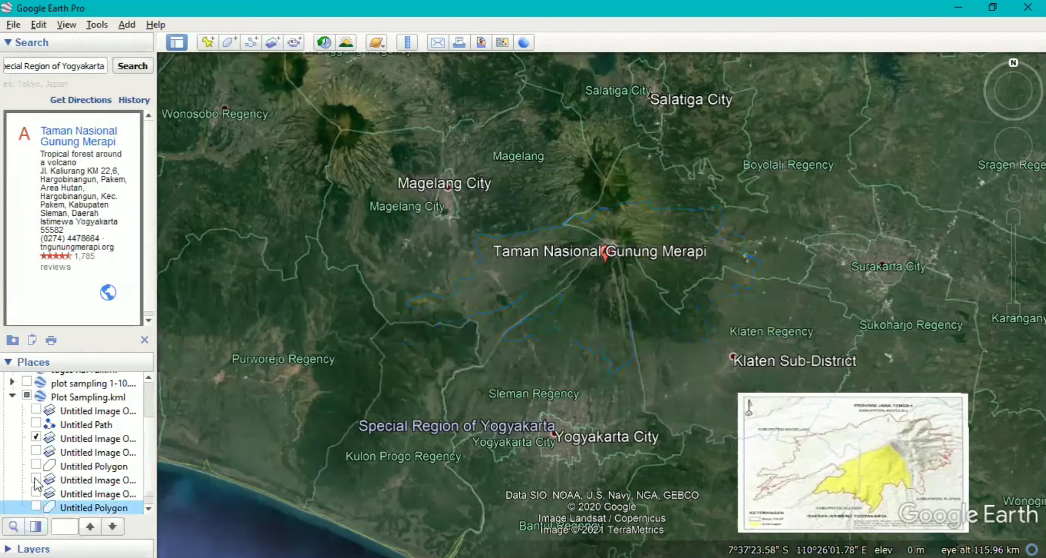
pyautogui.click(36, 424)
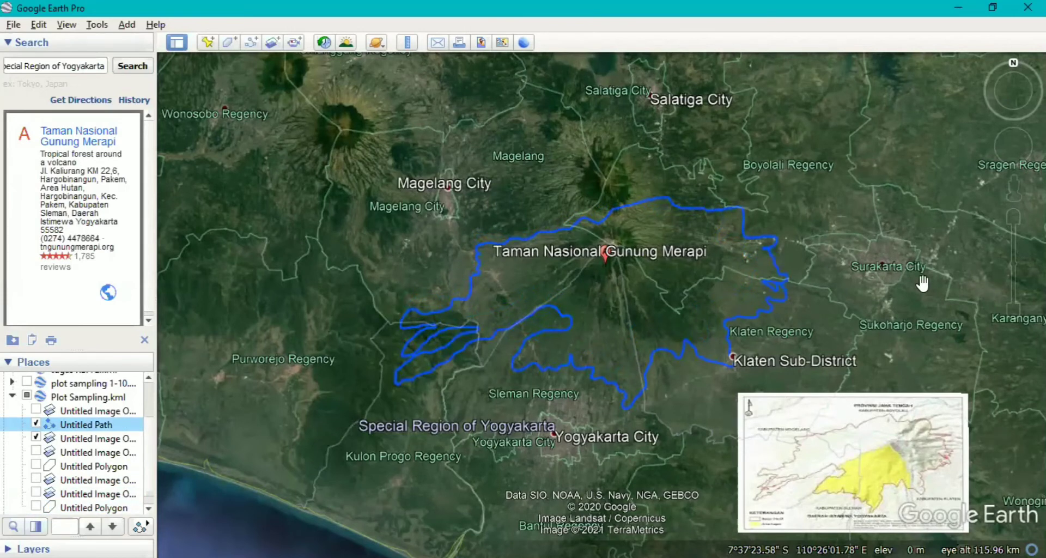
pyautogui.moveTo(883, 287); pyautogui.dragTo(869, 309)
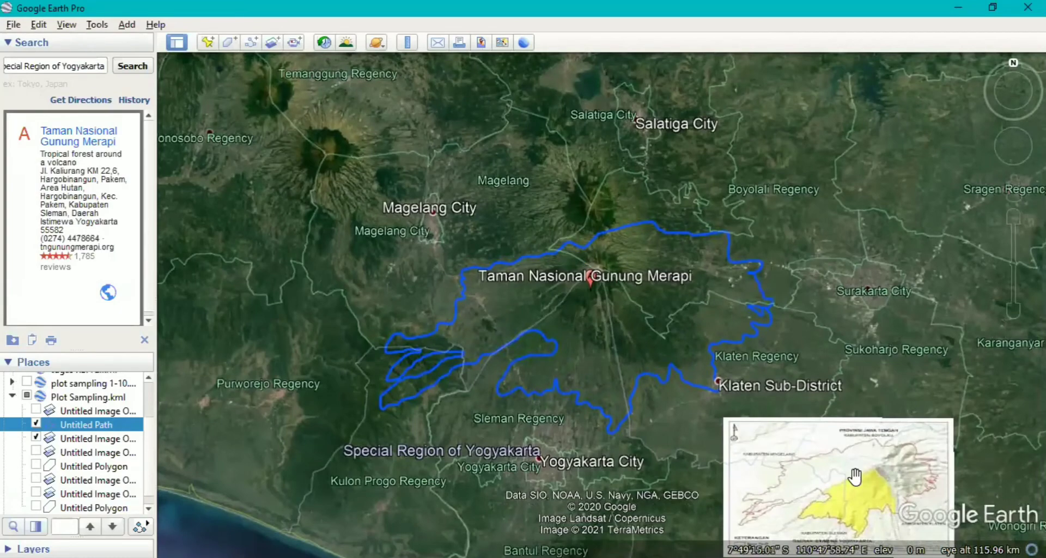
pyautogui.moveTo(908, 365); pyautogui.dragTo(877, 364)
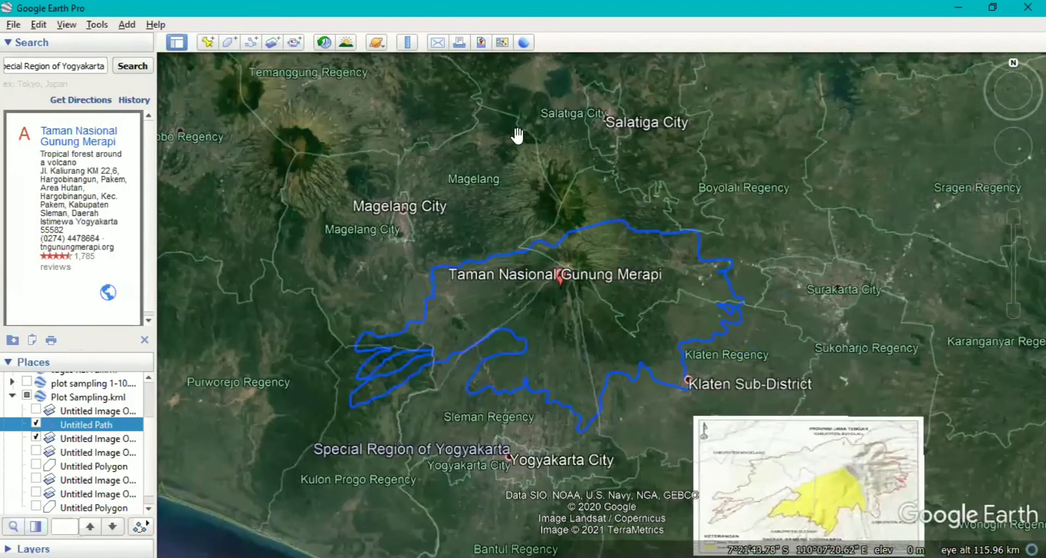
# Display the 12/1984 historical imagery of the Merapi area, closer in on the park boundary.
pyautogui.click(325, 44)
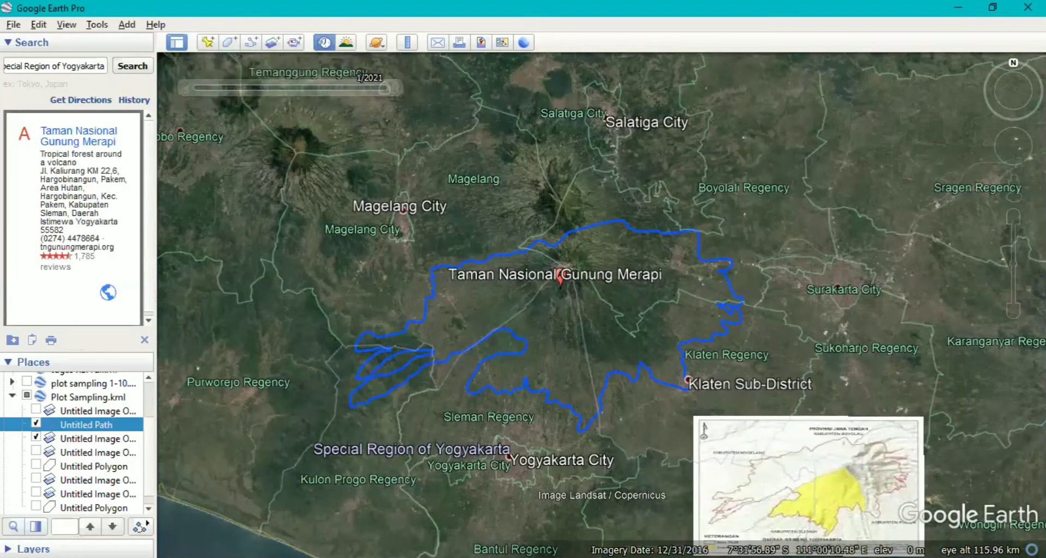
pyautogui.moveTo(872, 262); pyautogui.dragTo(893, 252)
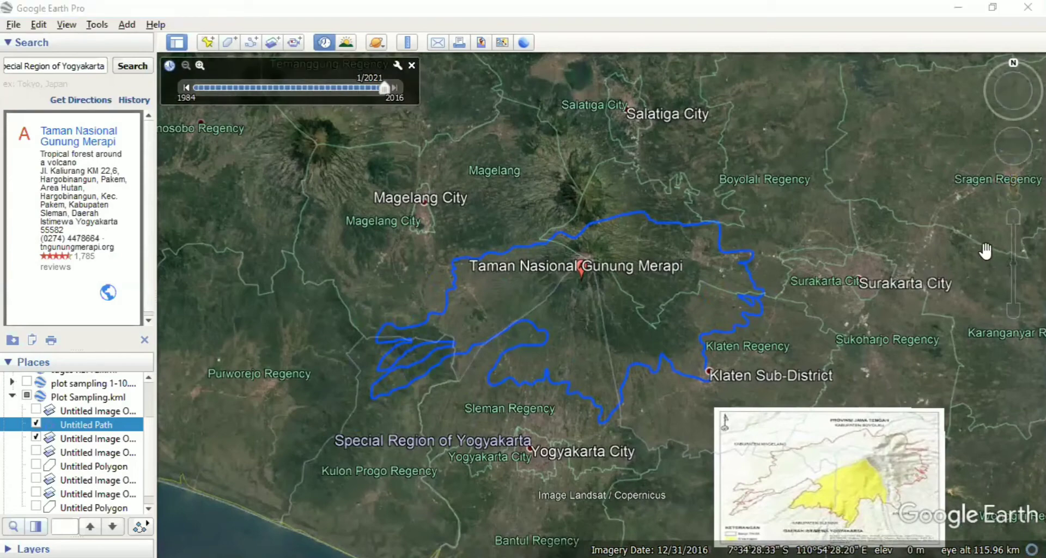
pyautogui.click(1013, 218)
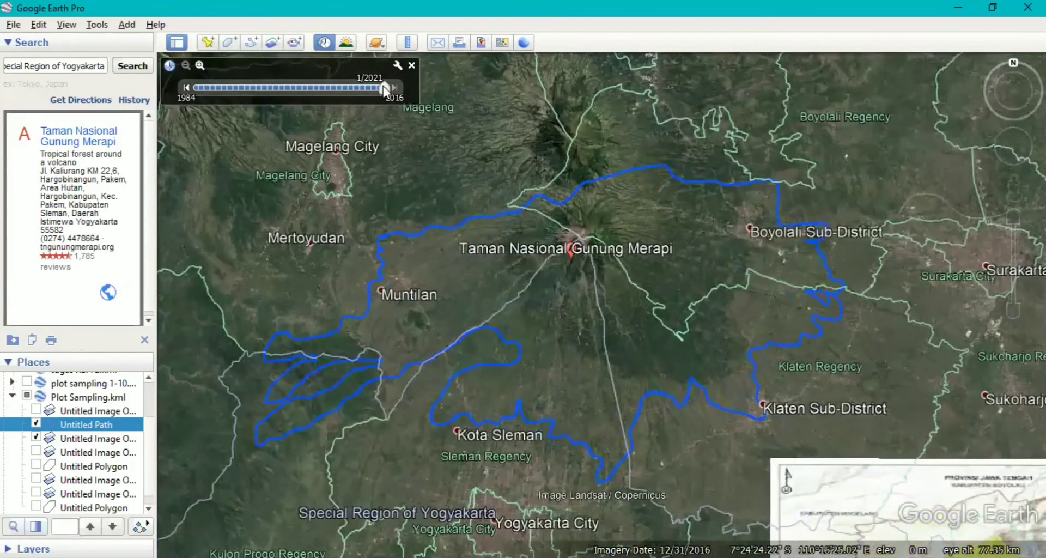
pyautogui.click(187, 96)
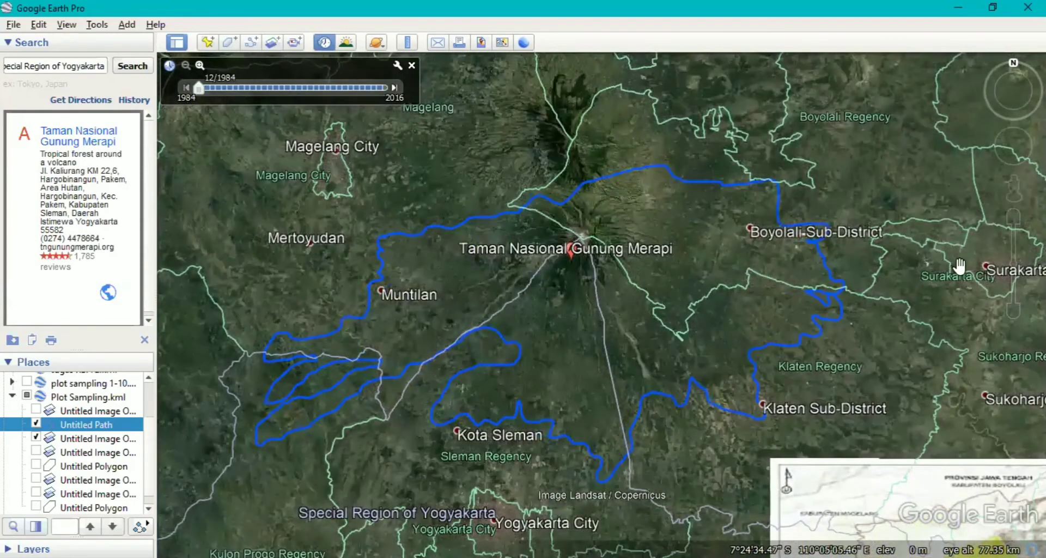
pyautogui.click(1014, 220)
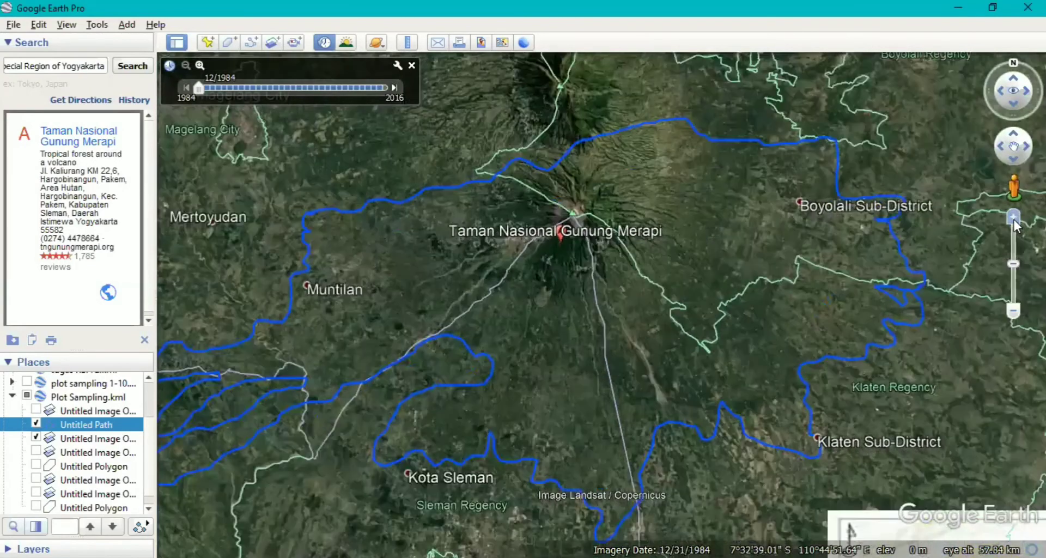
pyautogui.moveTo(957, 213); pyautogui.dragTo(964, 192)
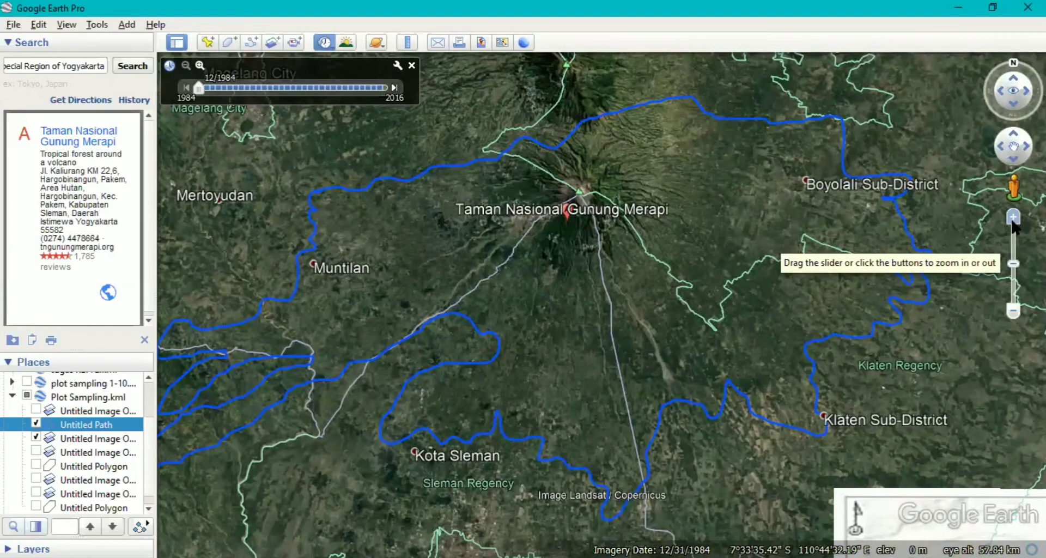
pyautogui.click(1012, 218)
pyautogui.moveTo(970, 229)
pyautogui.mouseDown()
pyautogui.moveTo(985, 246)
pyautogui.moveTo(985, 235)
pyautogui.mouseUp()
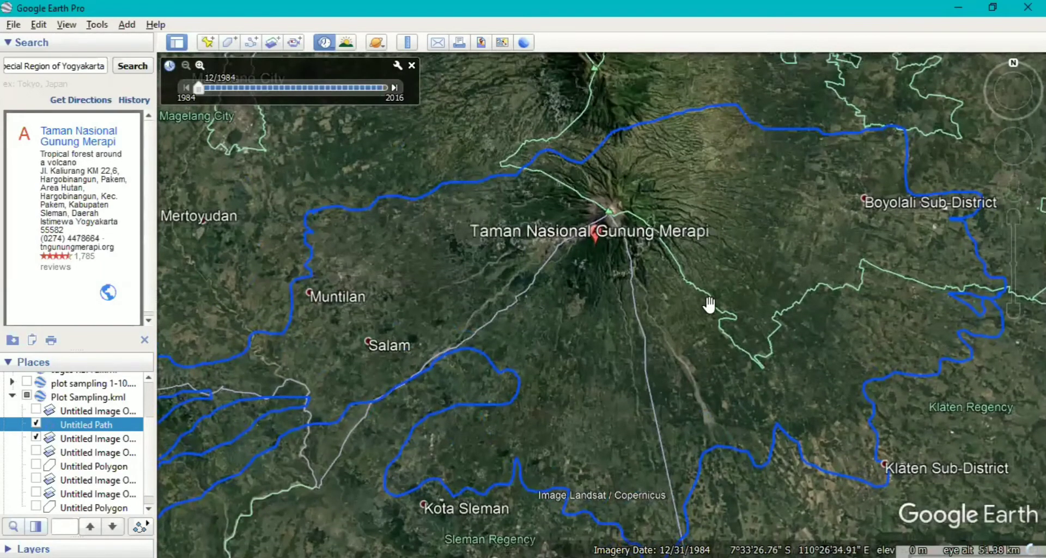
# Advance the historical imagery to 12/1991 and on to 12/2002 to compare the terrain inside the park boundary.
pyautogui.moveTo(1014, 221)
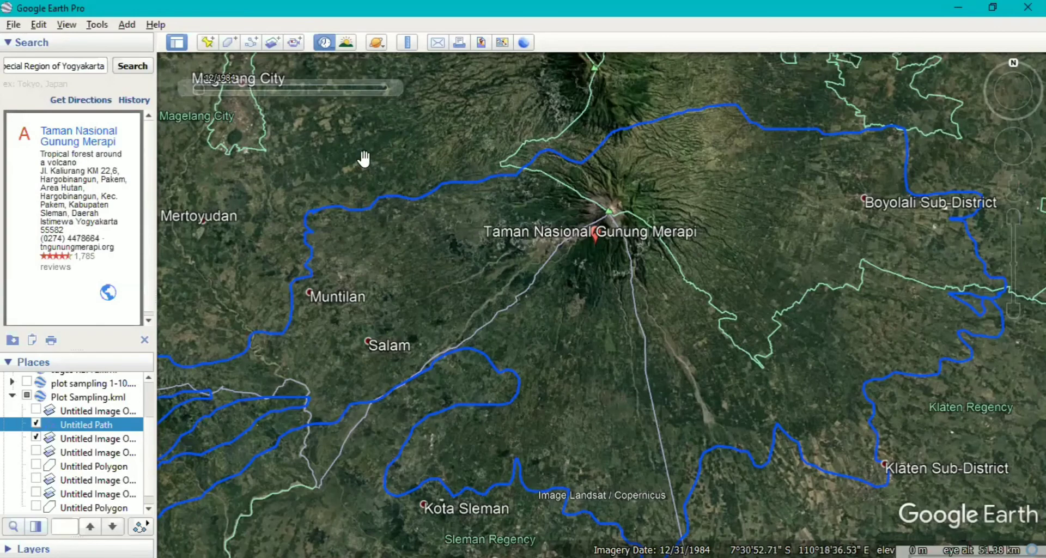
pyautogui.moveTo(220, 90)
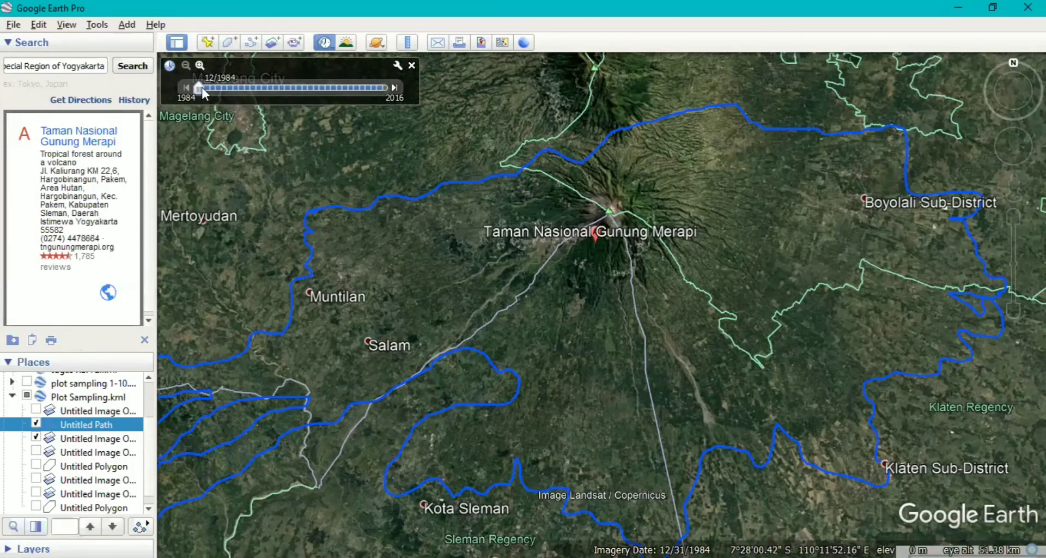
pyautogui.moveTo(202, 89); pyautogui.dragTo(248, 93)
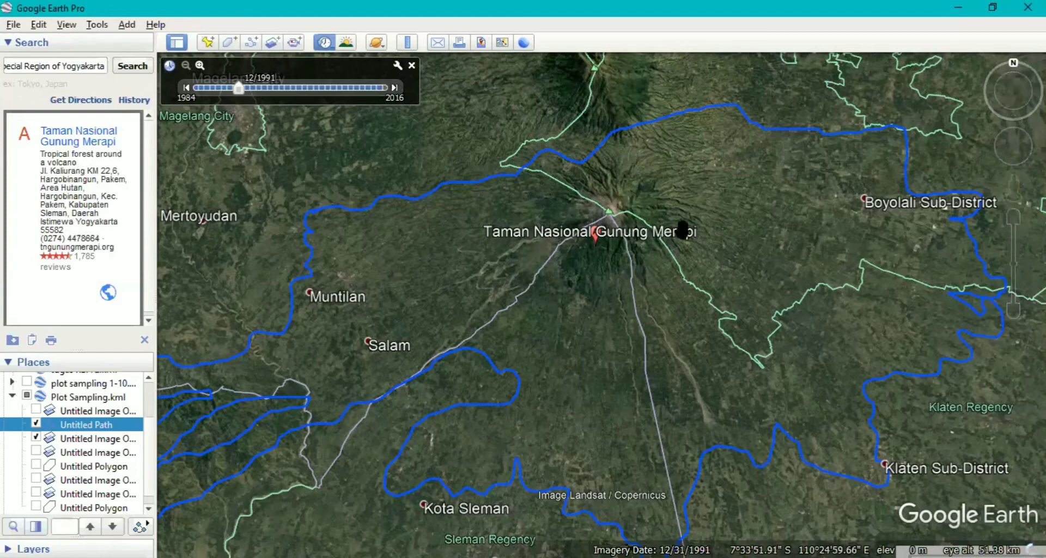
pyautogui.moveTo(1005, 226)
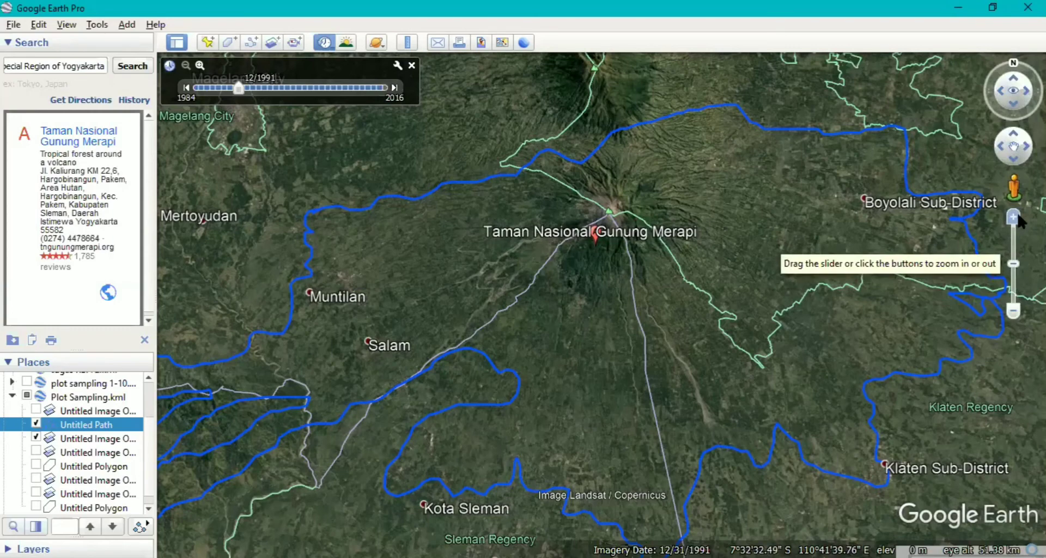
pyautogui.moveTo(252, 86); pyautogui.dragTo(302, 94)
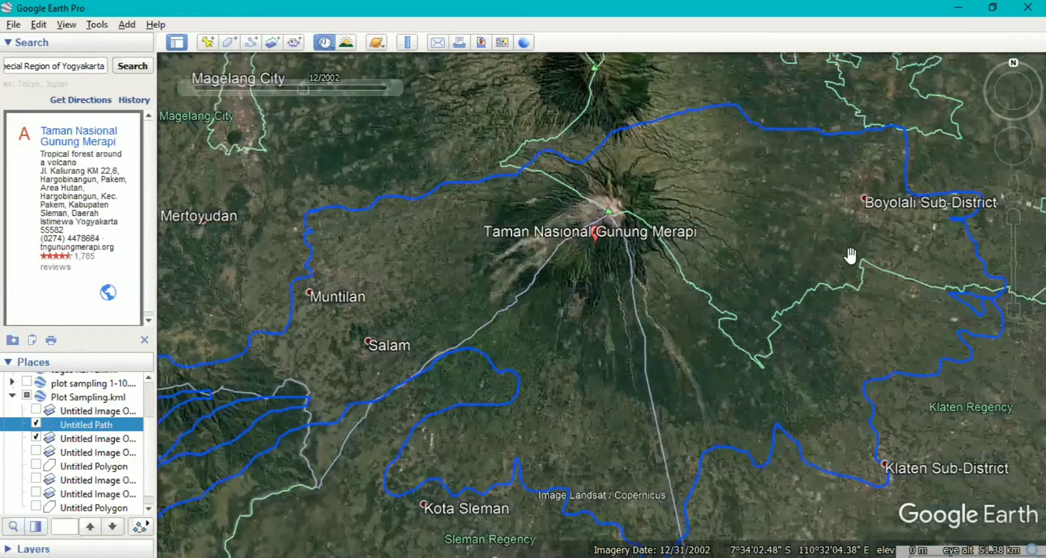
pyautogui.moveTo(1025, 265)
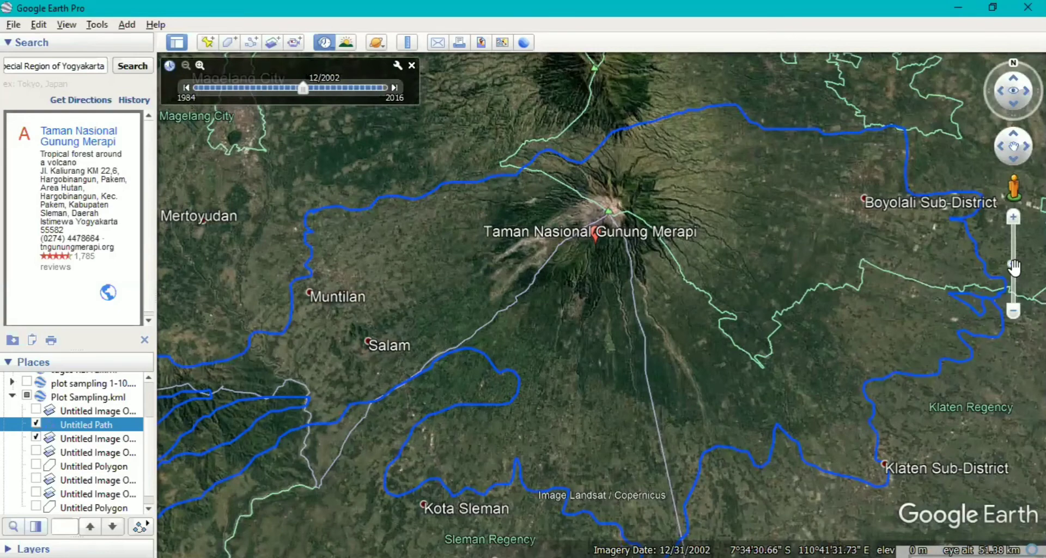
pyautogui.moveTo(1014, 267); pyautogui.dragTo(1008, 268)
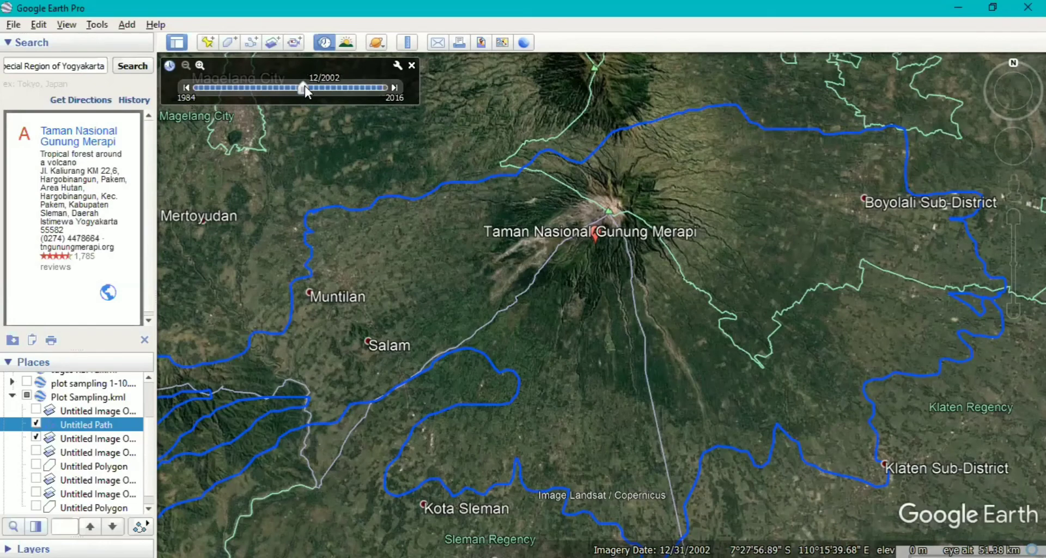
# Advance the historical imagery to 12/2011 and on to 12/2016 to compare the slopes of Merapi inside the park boundary.
pyautogui.moveTo(305, 86); pyautogui.dragTo(361, 89)
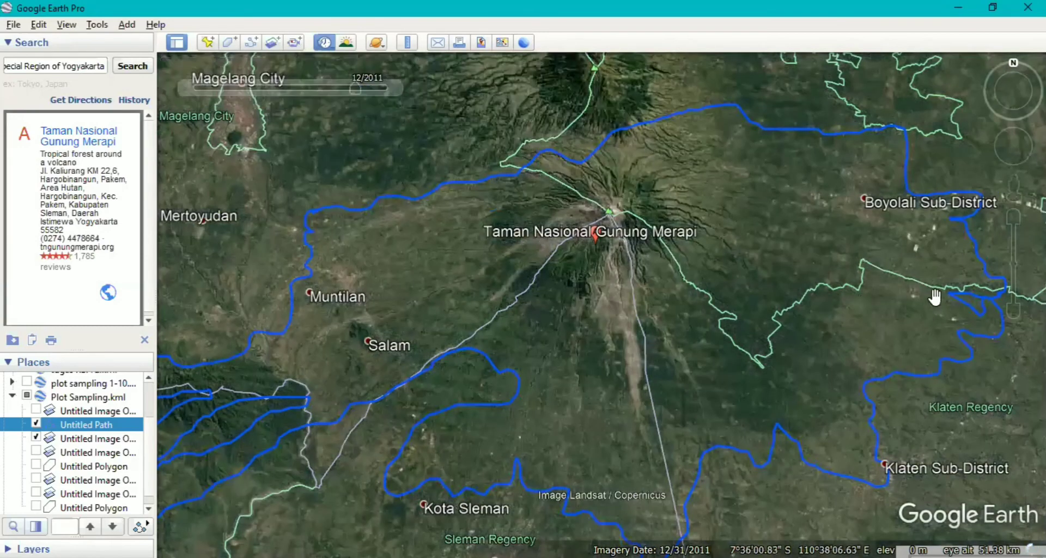
pyautogui.moveTo(1021, 225)
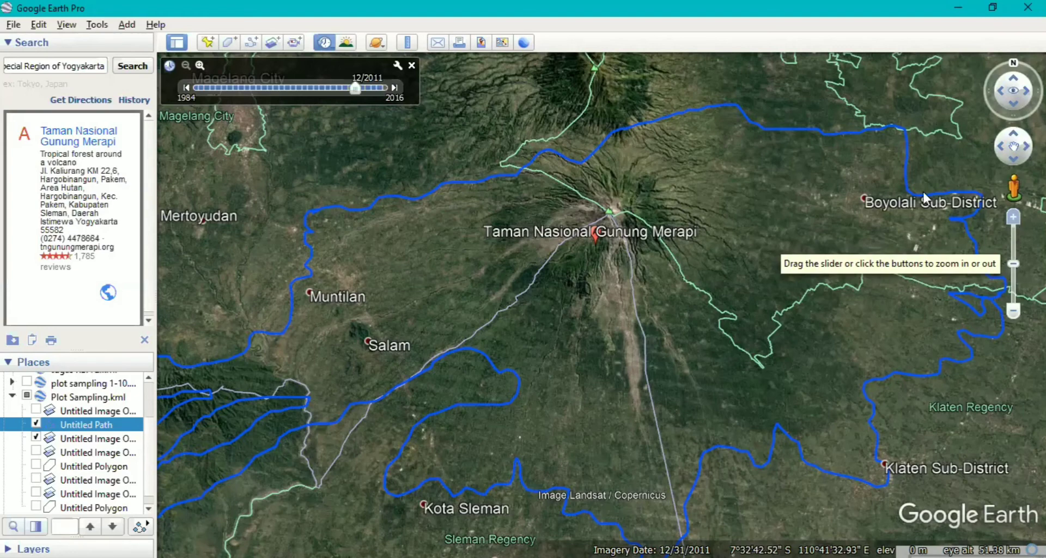
pyautogui.click(355, 94)
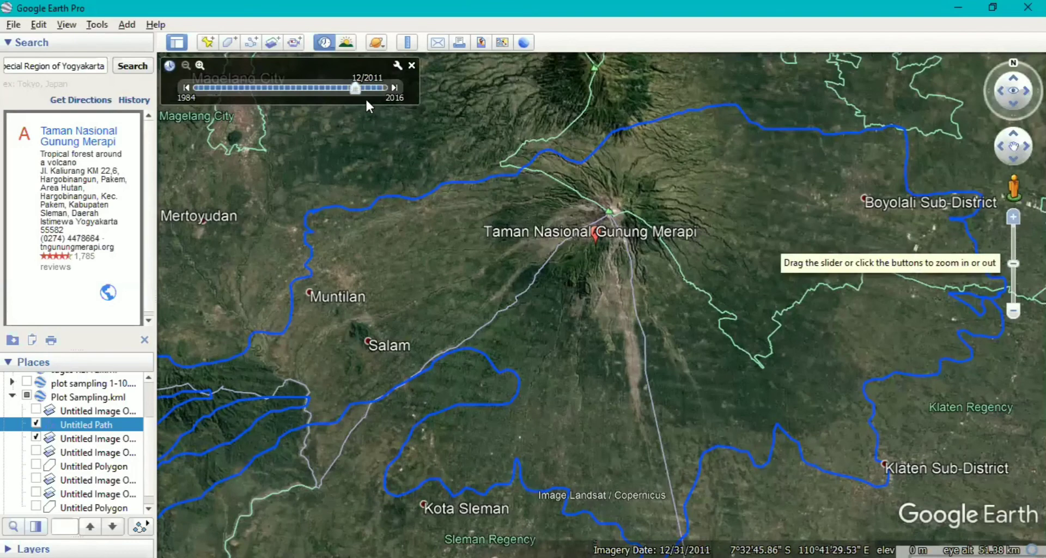
pyautogui.moveTo(354, 87); pyautogui.dragTo(385, 88)
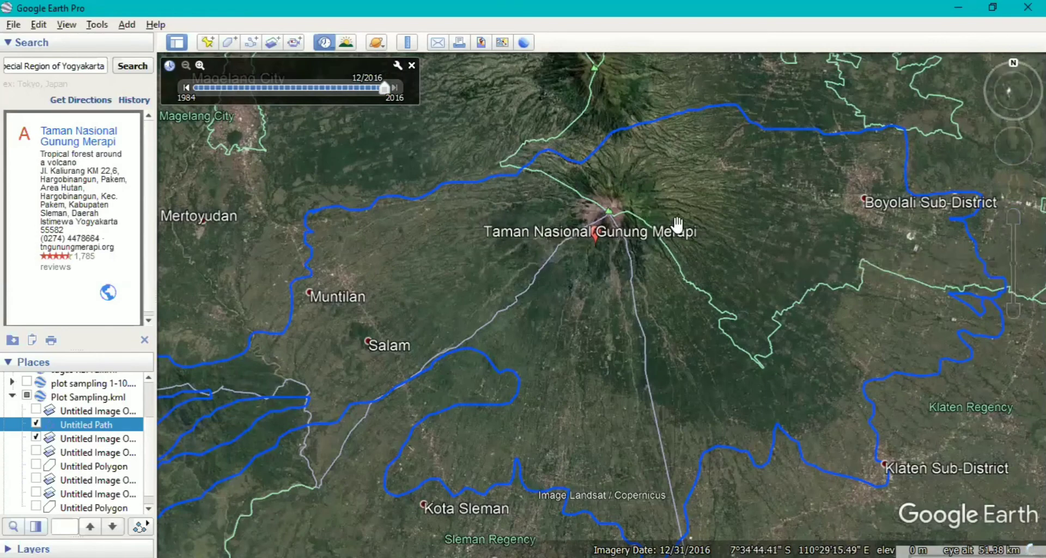
# Examine Merapi's summit and southern slopes up close in the 12/2016 historical imagery, from an eye altitude of about 19 km.
pyautogui.moveTo(1016, 226)
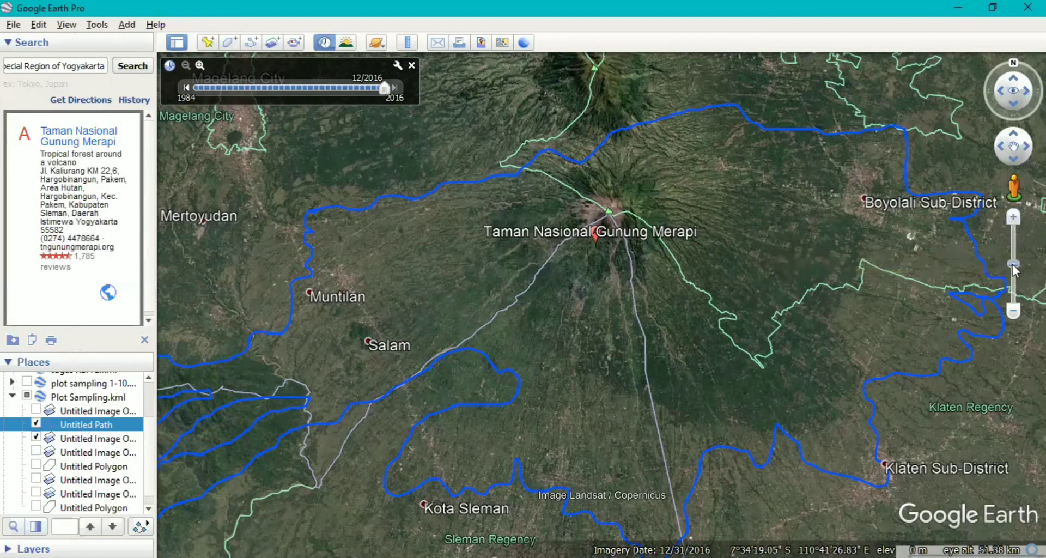
pyautogui.moveTo(1013, 267); pyautogui.dragTo(1012, 244)
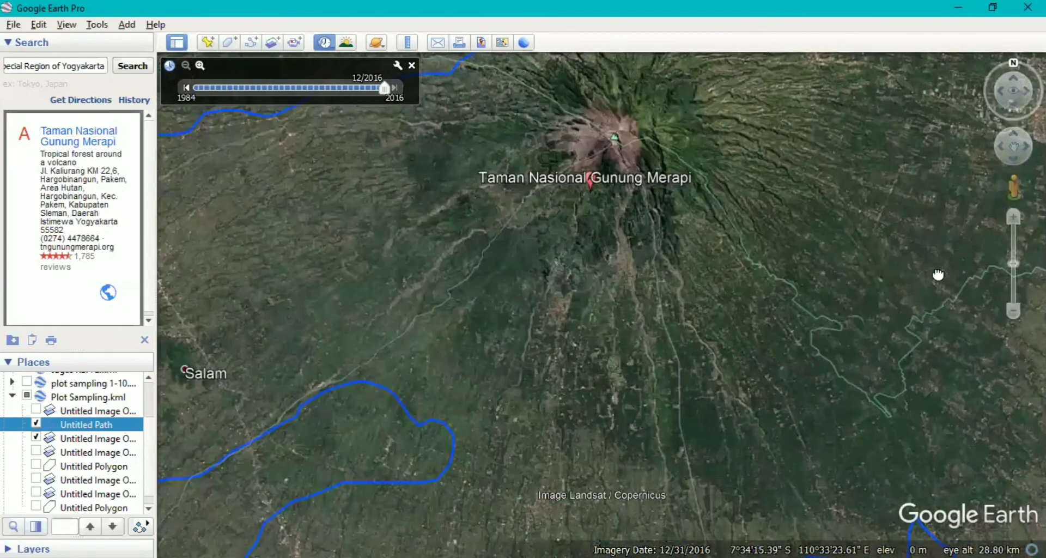
pyautogui.moveTo(945, 215); pyautogui.dragTo(938, 275)
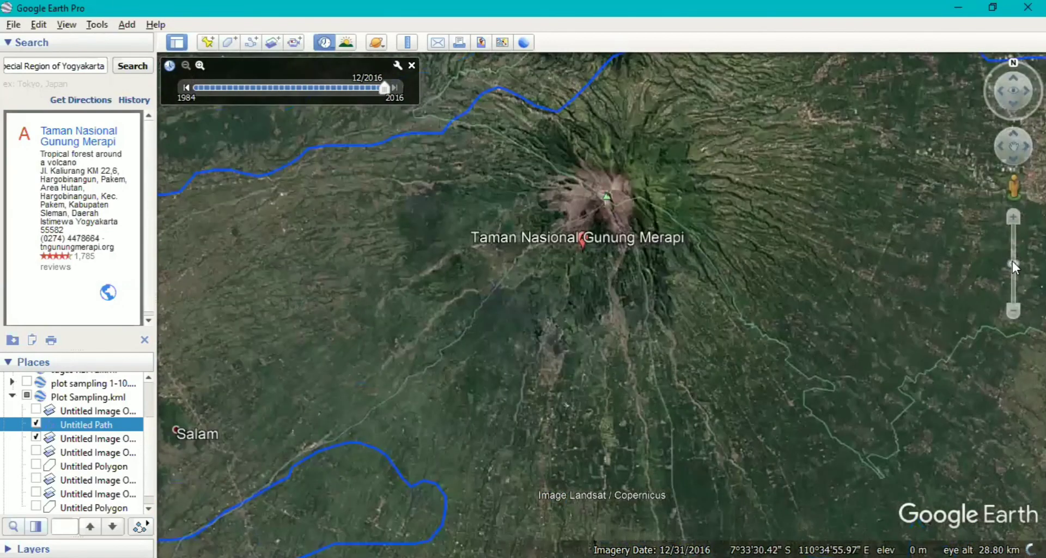
pyautogui.moveTo(1012, 261); pyautogui.dragTo(1013, 257)
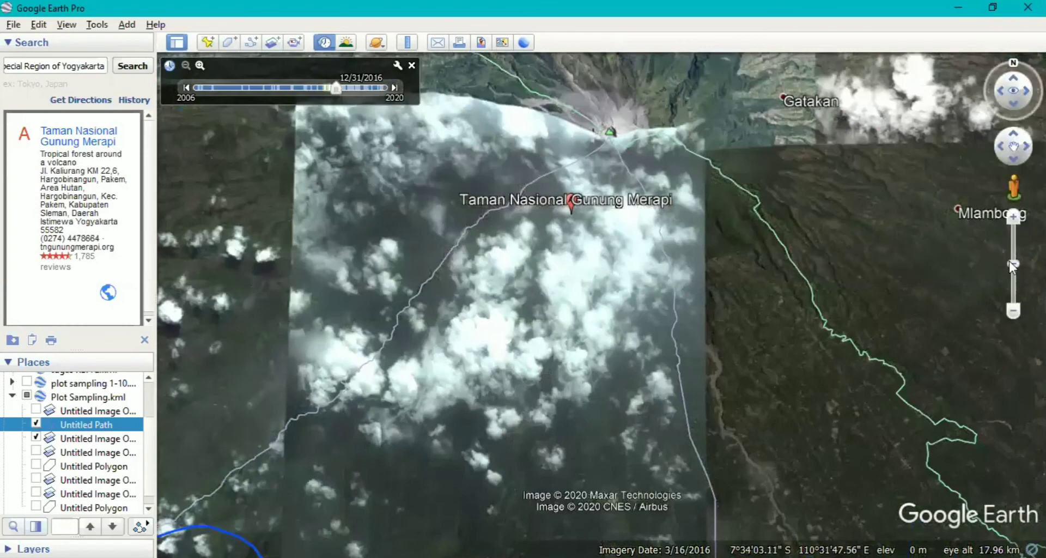
pyautogui.moveTo(1014, 259); pyautogui.dragTo(1017, 267)
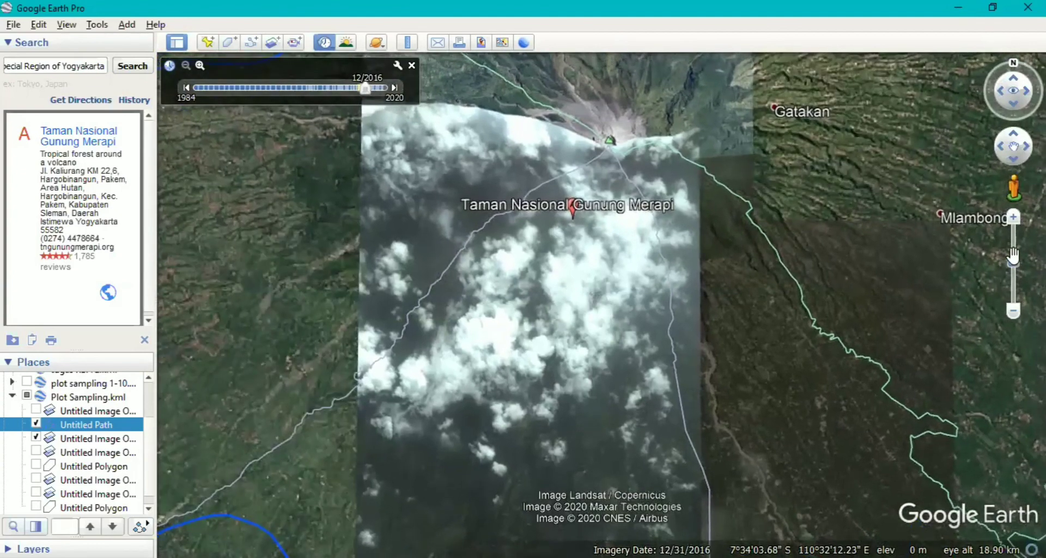
pyautogui.moveTo(1014, 259); pyautogui.dragTo(1011, 259)
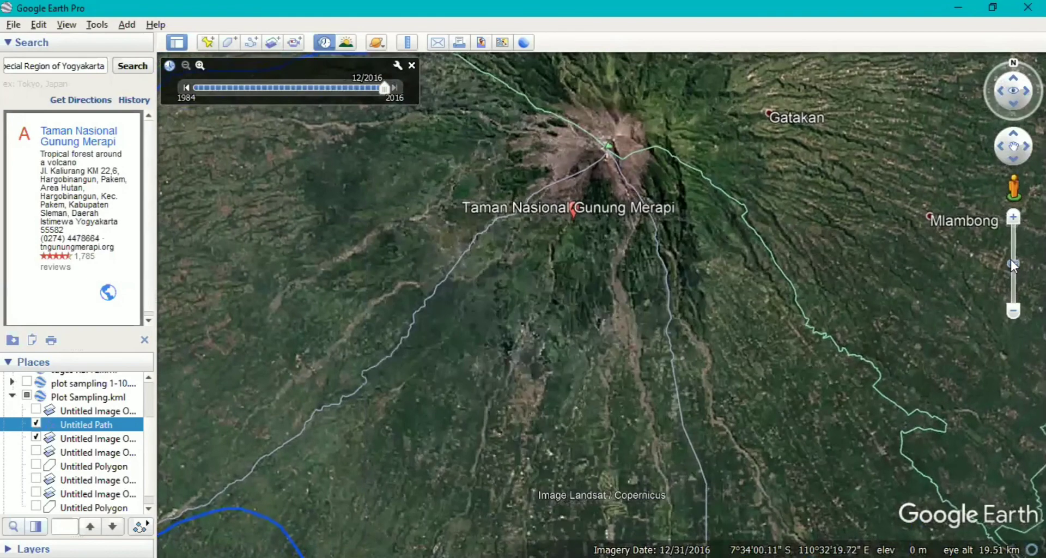
pyautogui.moveTo(1013, 264); pyautogui.dragTo(1014, 257)
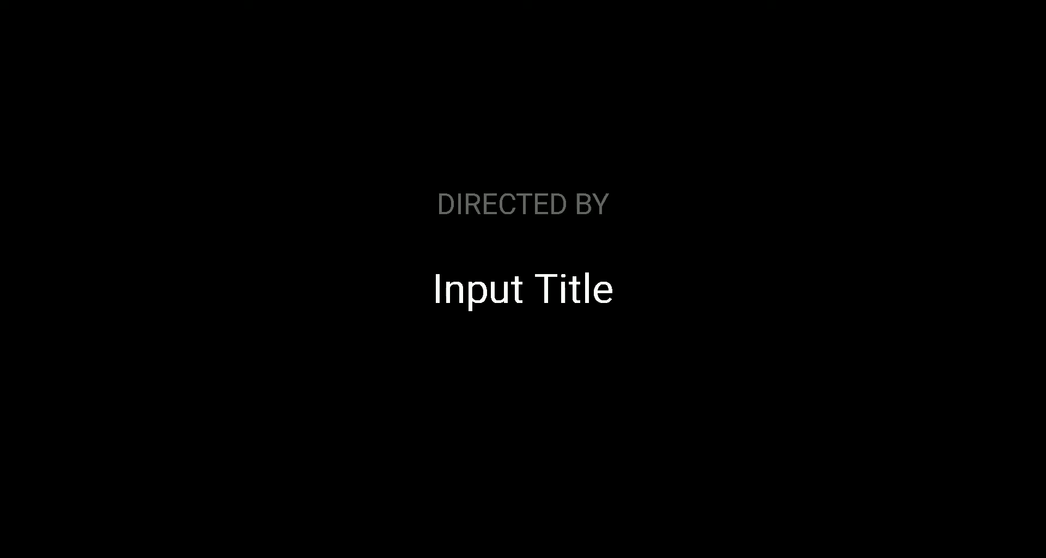